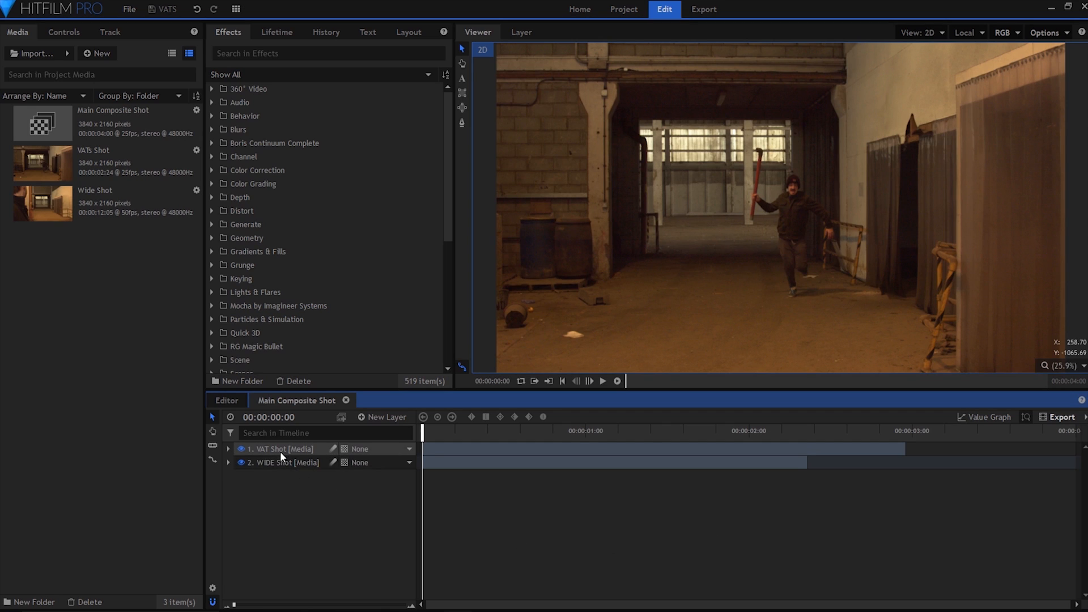
Hide the VAT Shot layer briefly to view the wide shot beneath it, and show it again.
{"action": "left_click", "coordinate": [258, 450]}
{"action": "left_click", "coordinate": [241, 449]}
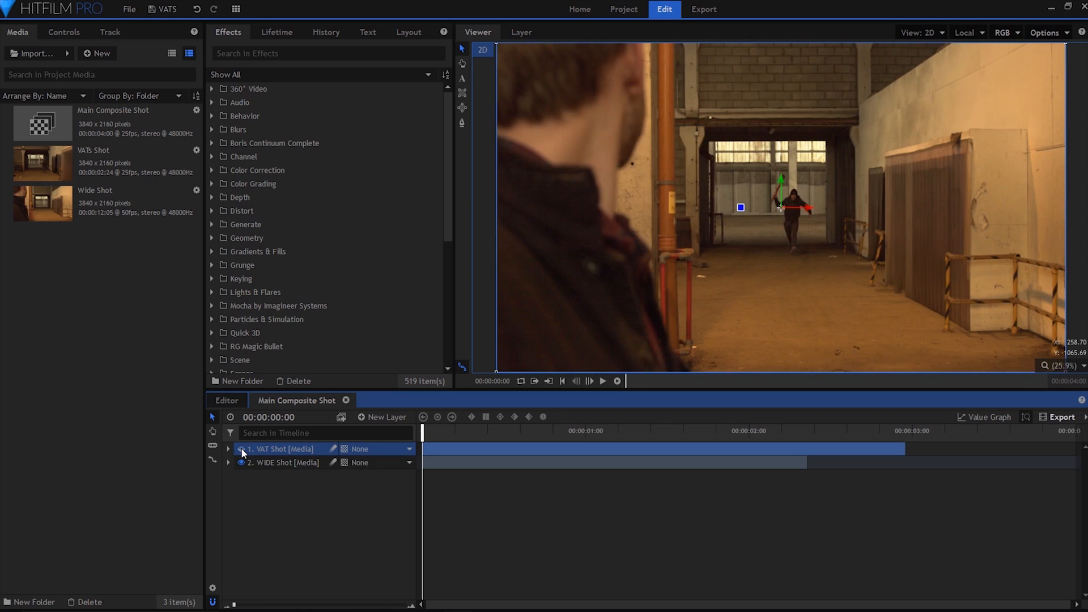
{"action": "left_click", "coordinate": [241, 450]}
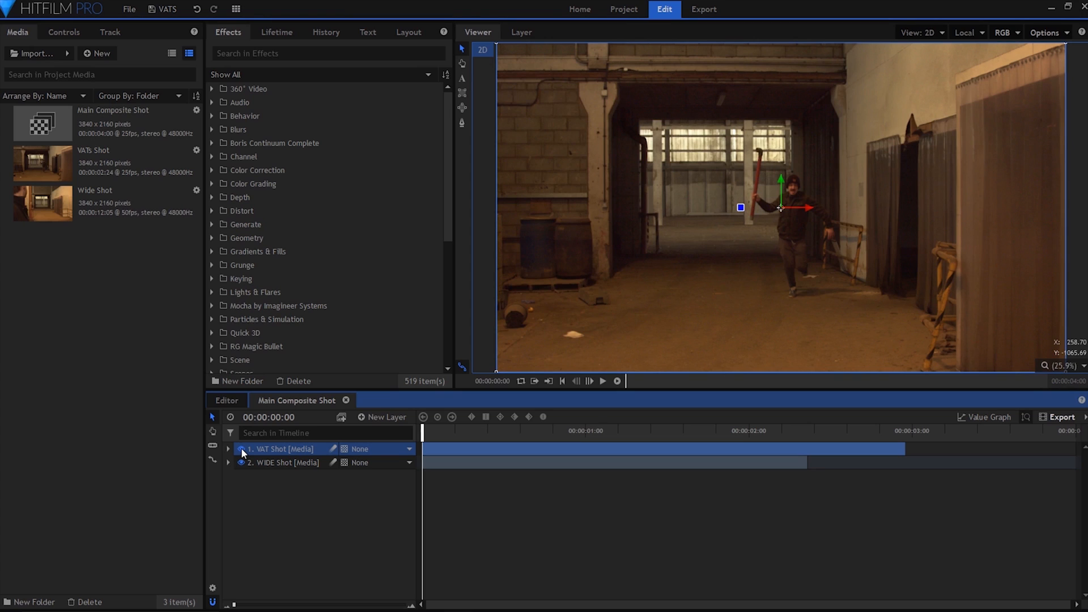
Set the VAT Shot layer's opacity to 50% and shift its clip to start at 00:00:00:19.
{"action": "left_click", "coordinate": [228, 449]}
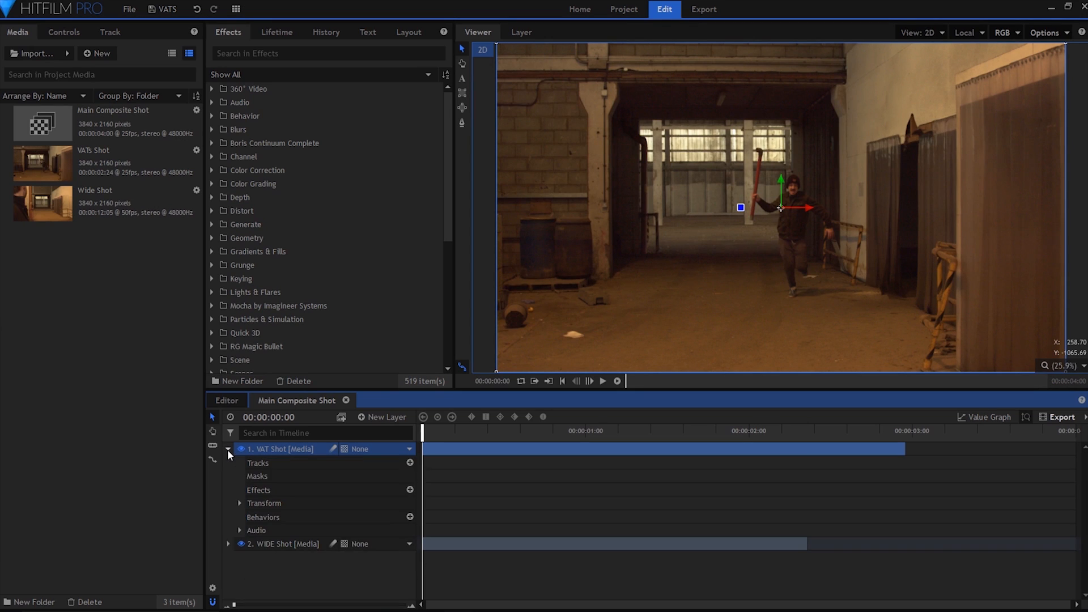
{"action": "left_click", "coordinate": [240, 503]}
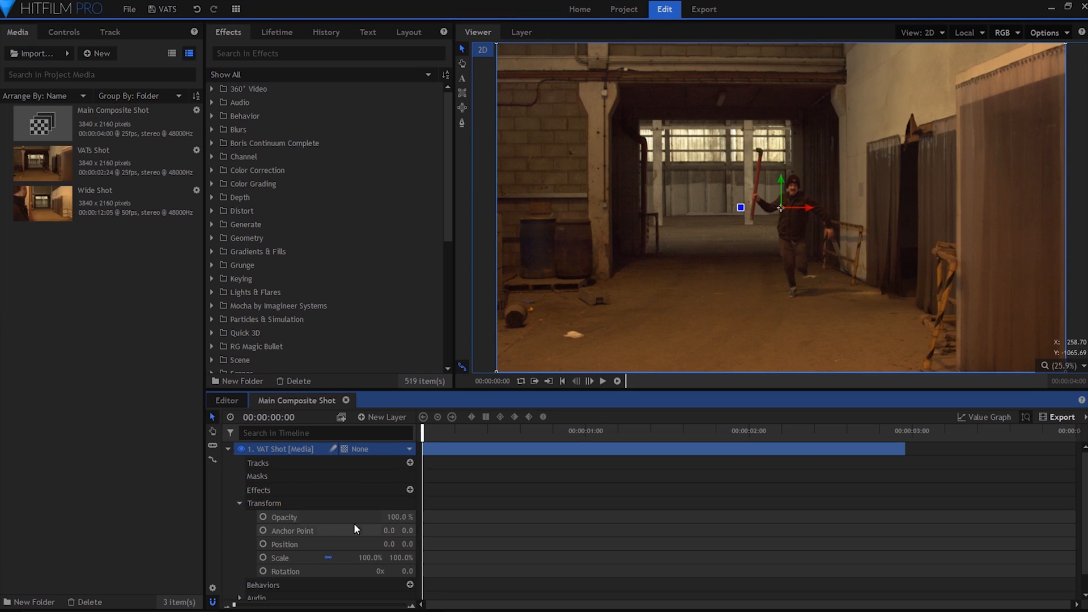
{"action": "left_click", "coordinate": [398, 517]}
{"action": "type", "text": "50"}
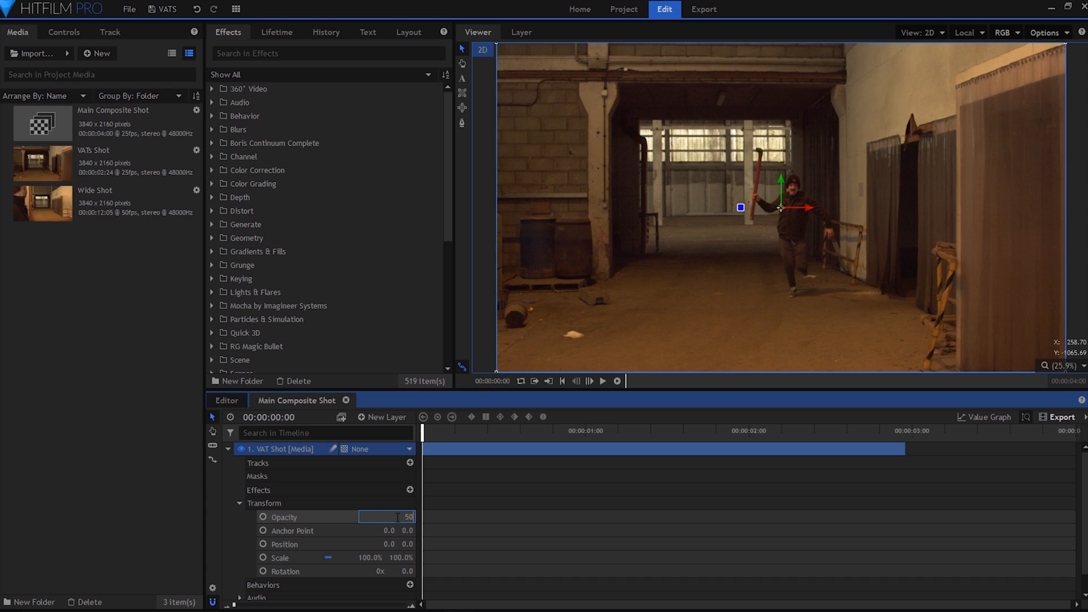
{"action": "key", "text": "Return"}
{"action": "left_click_drag", "start_coordinate": [453, 452], "coordinate": [544, 452]}
{"action": "left_click_drag", "start_coordinate": [474, 430], "coordinate": [586, 455]}
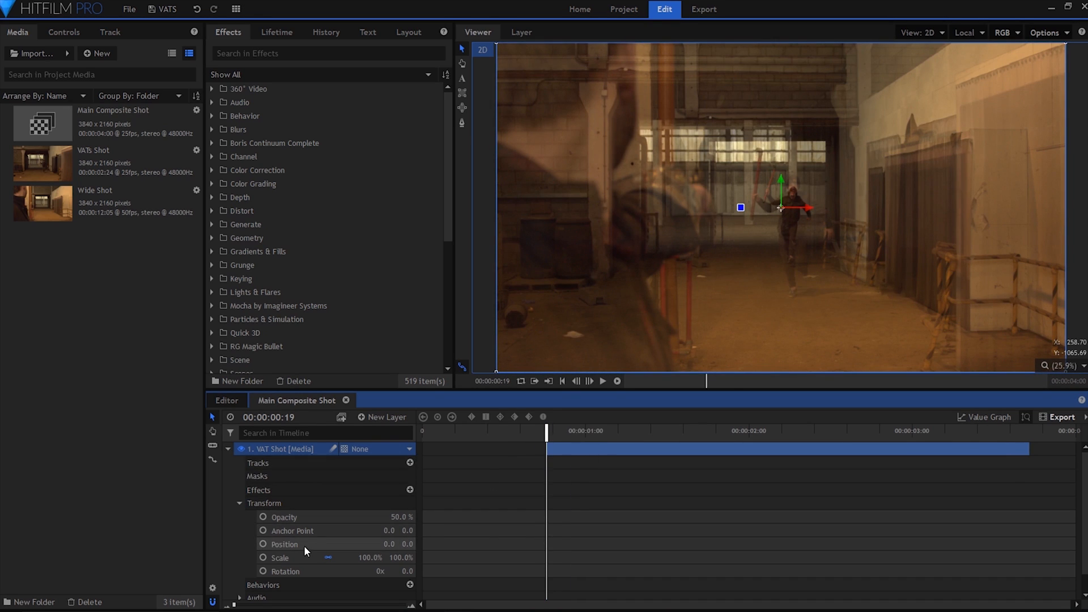
Align the VAT Shot with the wide shot at 61% scale and position 25, 17, restoring its opacity to 100%.
{"action": "left_click_drag", "start_coordinate": [368, 559], "coordinate": [340, 559]}
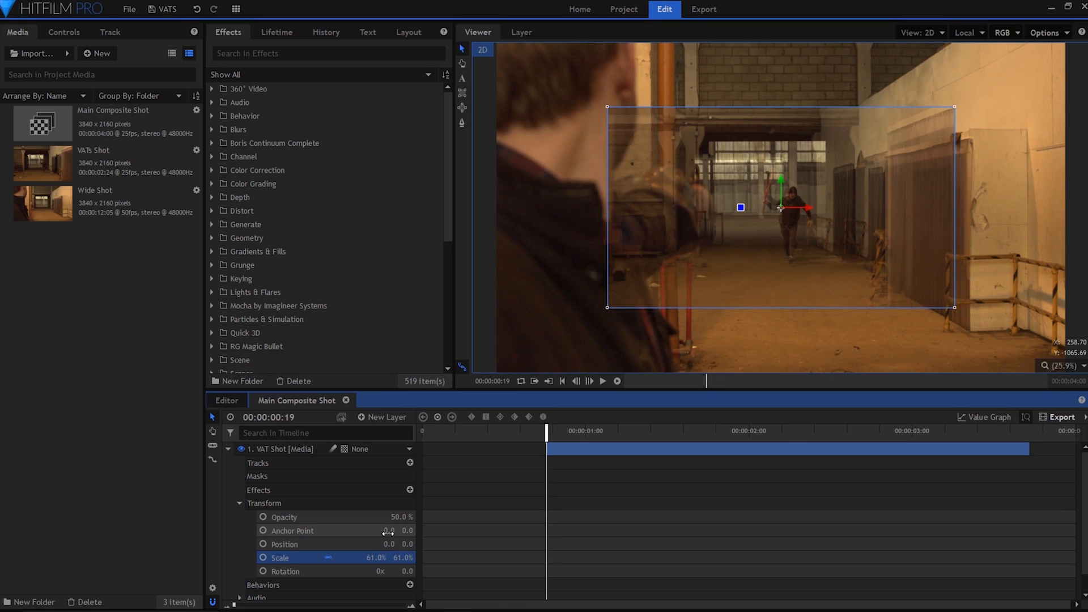
{"action": "left_click_drag", "start_coordinate": [402, 544], "coordinate": [398, 517]}
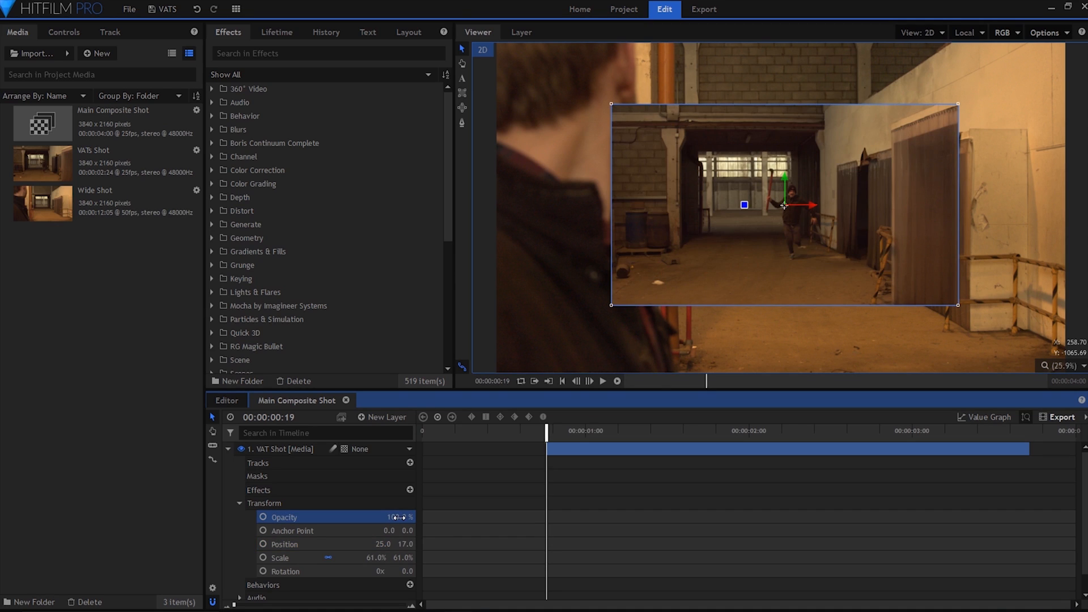
{"action": "left_click", "coordinate": [228, 450]}
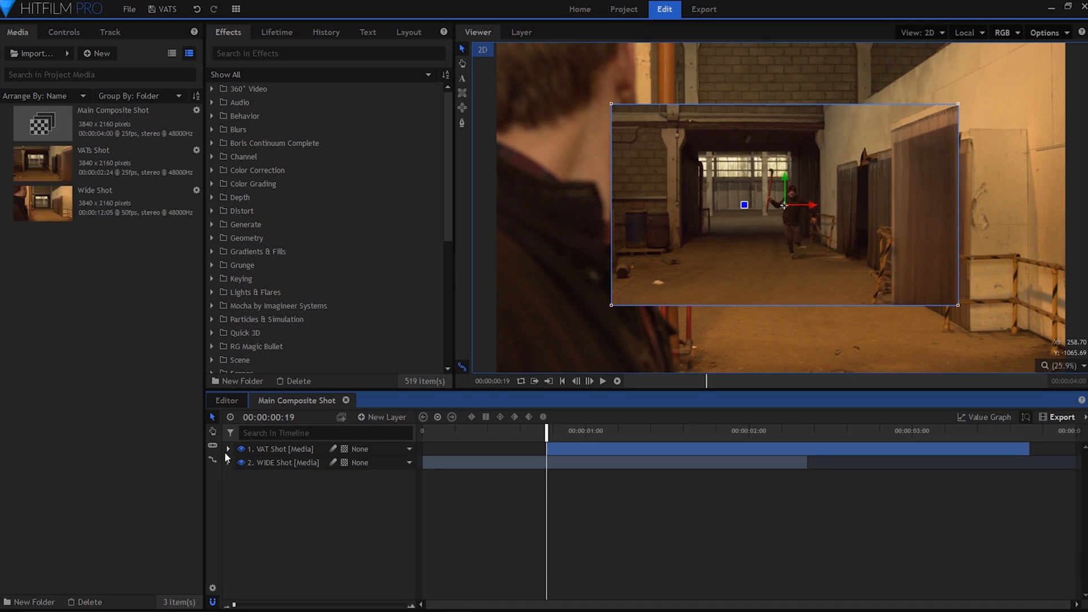
Add a point layer named Crash Zoom to the composite.
{"action": "right_click", "coordinate": [299, 502]}
{"action": "mouse_move", "coordinate": [327, 511]}
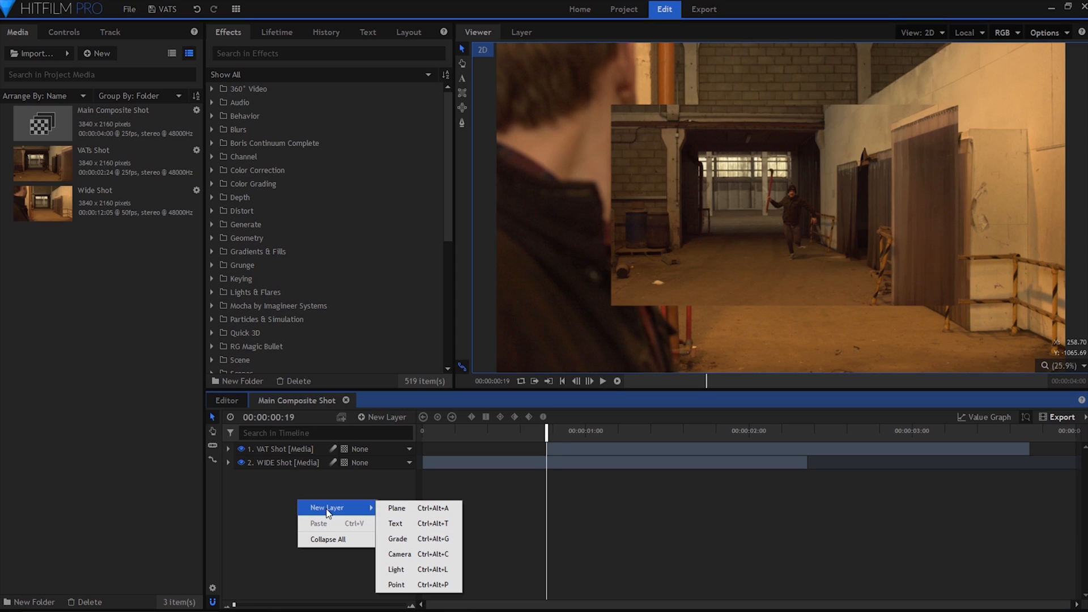
{"action": "left_click", "coordinate": [431, 584]}
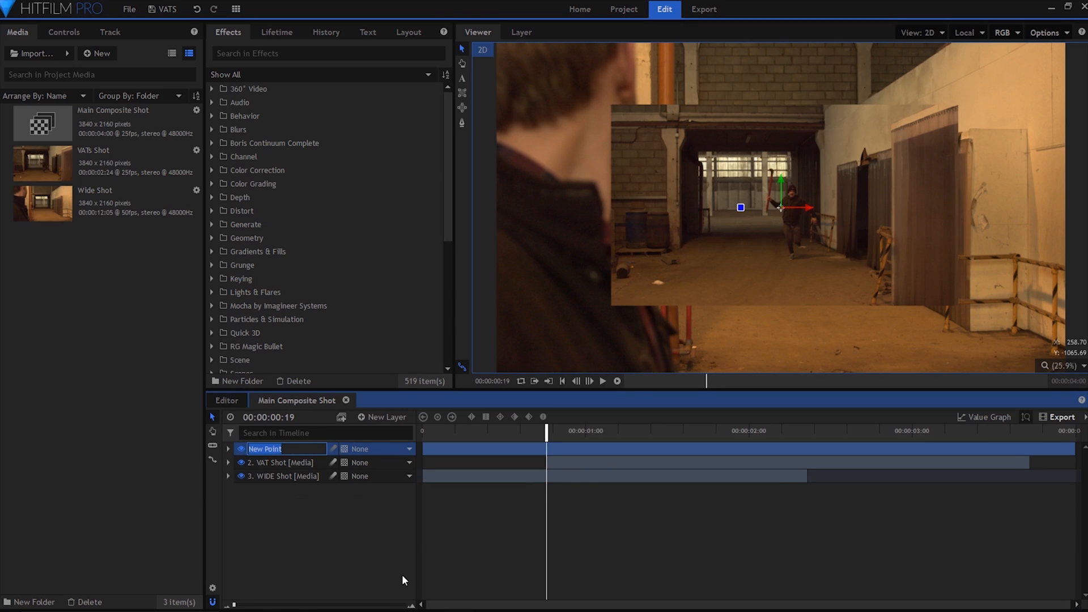
{"action": "type", "text": "Crash Zoom"}
{"action": "key", "text": "Return"}
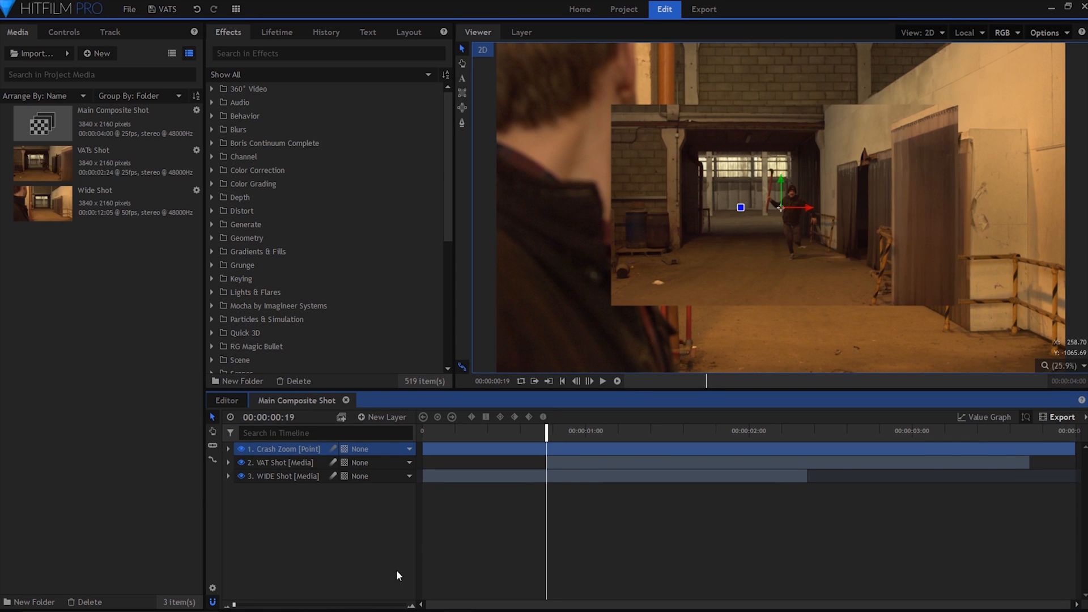
Parent both the VAT Shot and WIDE Shot layers to the Crash Zoom point.
{"action": "left_click", "coordinate": [271, 464]}
{"action": "left_click", "coordinate": [283, 476], "text": "shift"}
{"action": "left_click", "coordinate": [382, 463]}
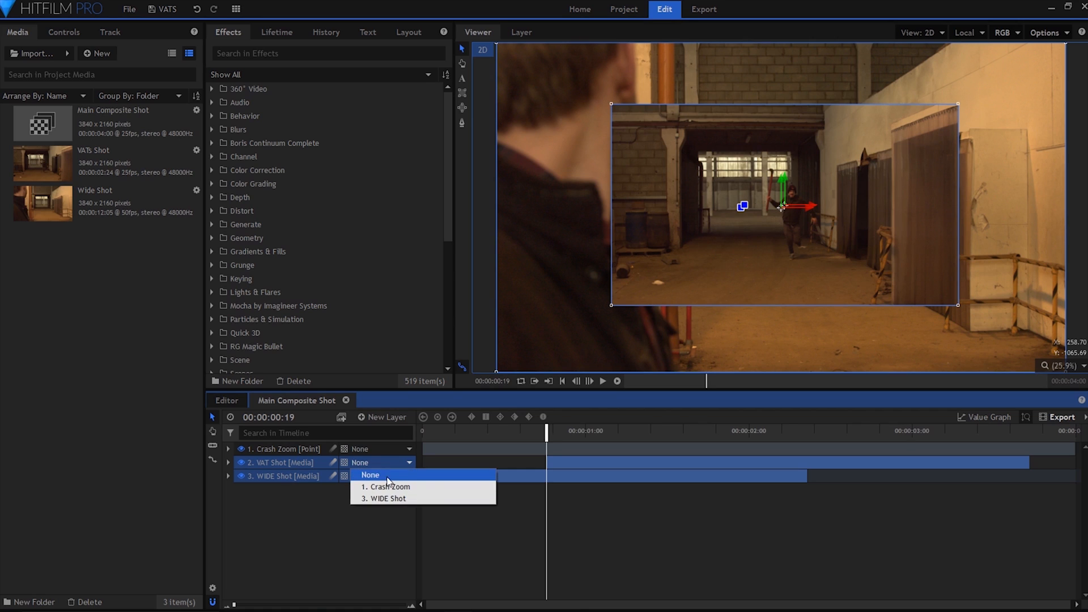
{"action": "left_click", "coordinate": [389, 486]}
{"action": "left_click", "coordinate": [385, 511]}
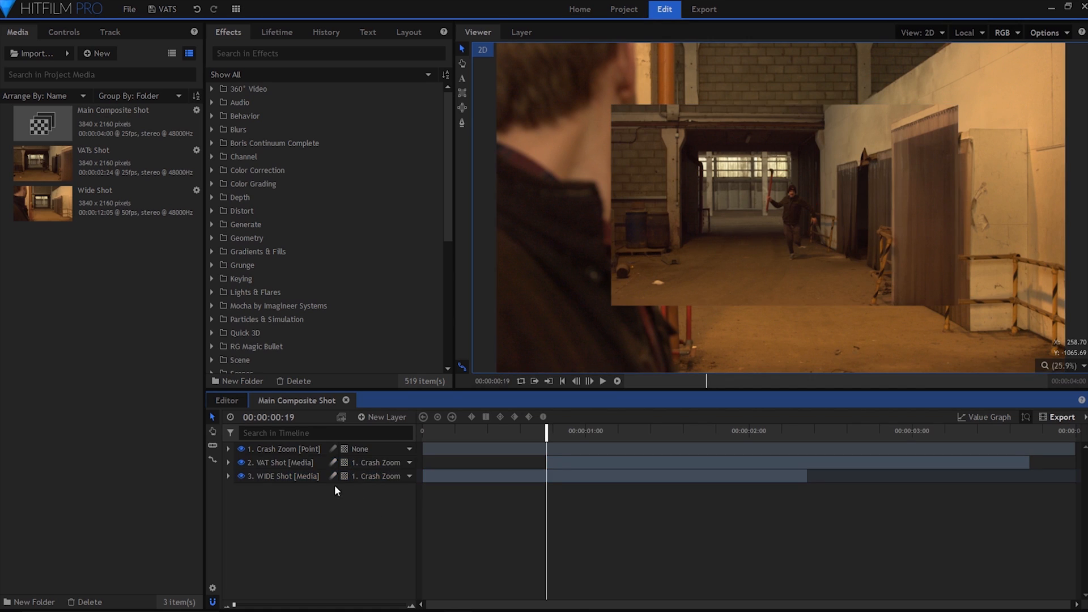
Enable keyframing for the Crash Zoom point's Position and Scale at 00:00:00:19.
{"action": "left_click", "coordinate": [227, 449]}
{"action": "left_click", "coordinate": [240, 463]}
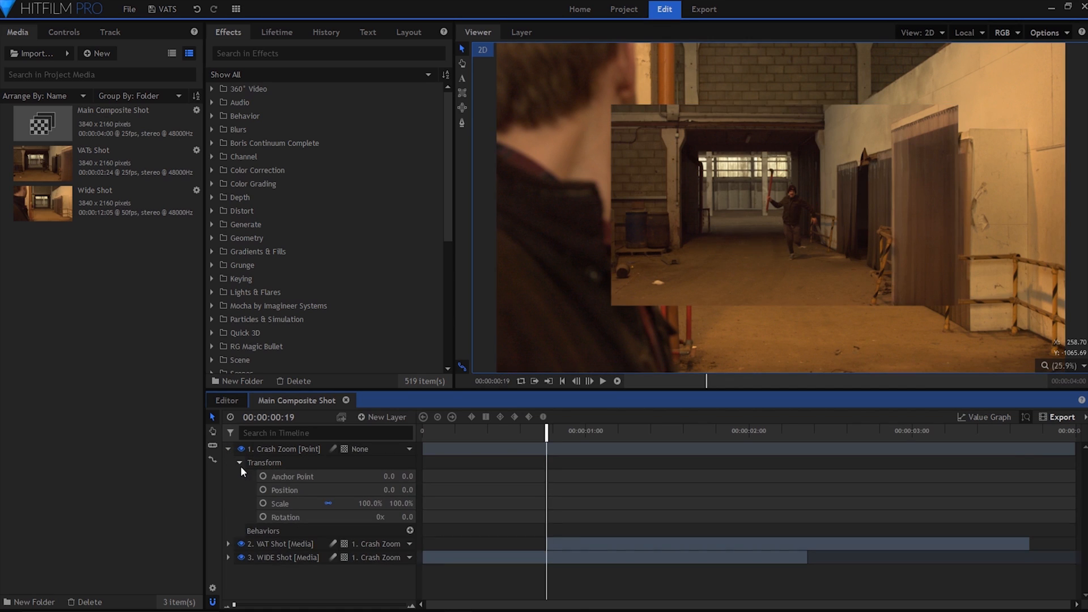
{"action": "left_click", "coordinate": [263, 489]}
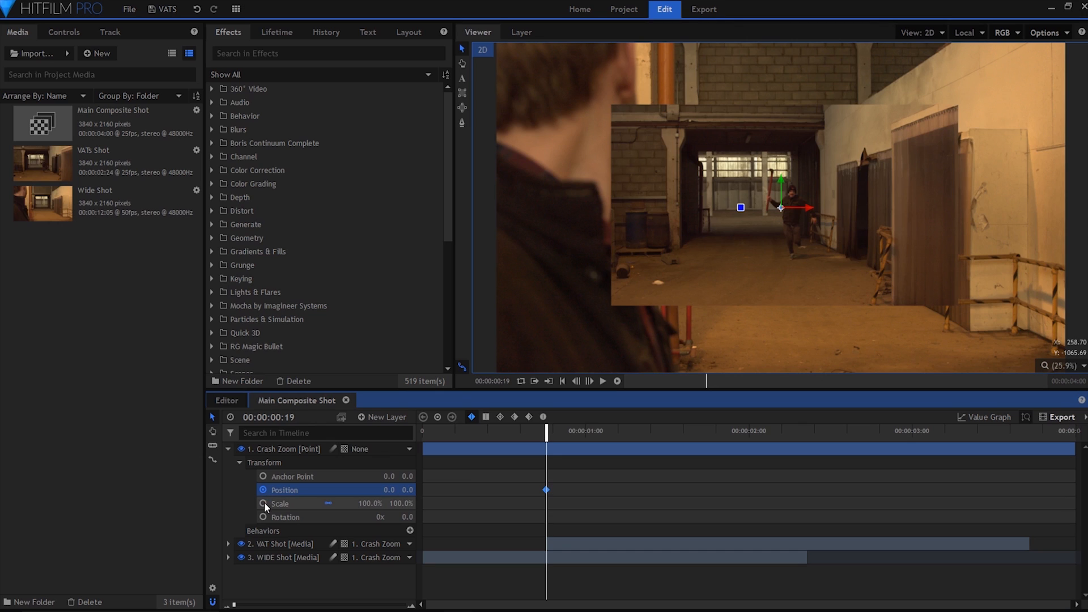
{"action": "left_click", "coordinate": [263, 503]}
At 00:00:01:00, keyframe the Crash Zoom point with 190% scale and position -153, 16, and preview the zoom.
{"action": "left_click_drag", "start_coordinate": [234, 605], "coordinate": [311, 605]}
{"action": "left_click_drag", "start_coordinate": [678, 430], "coordinate": [758, 431]}
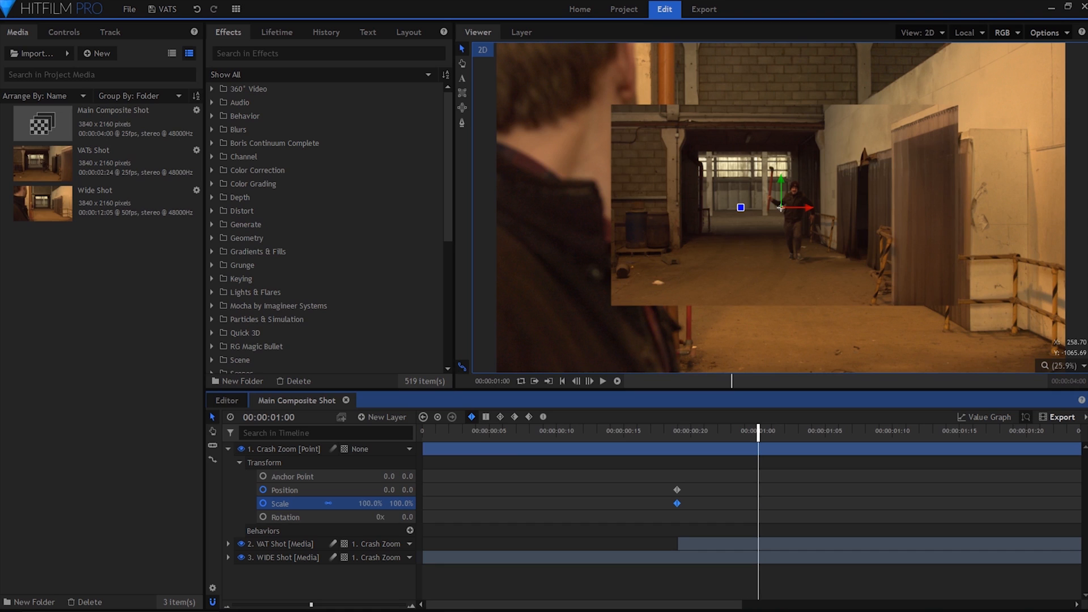
{"action": "left_click_drag", "start_coordinate": [367, 503], "coordinate": [302, 490]}
{"action": "left_click", "coordinate": [712, 488]}
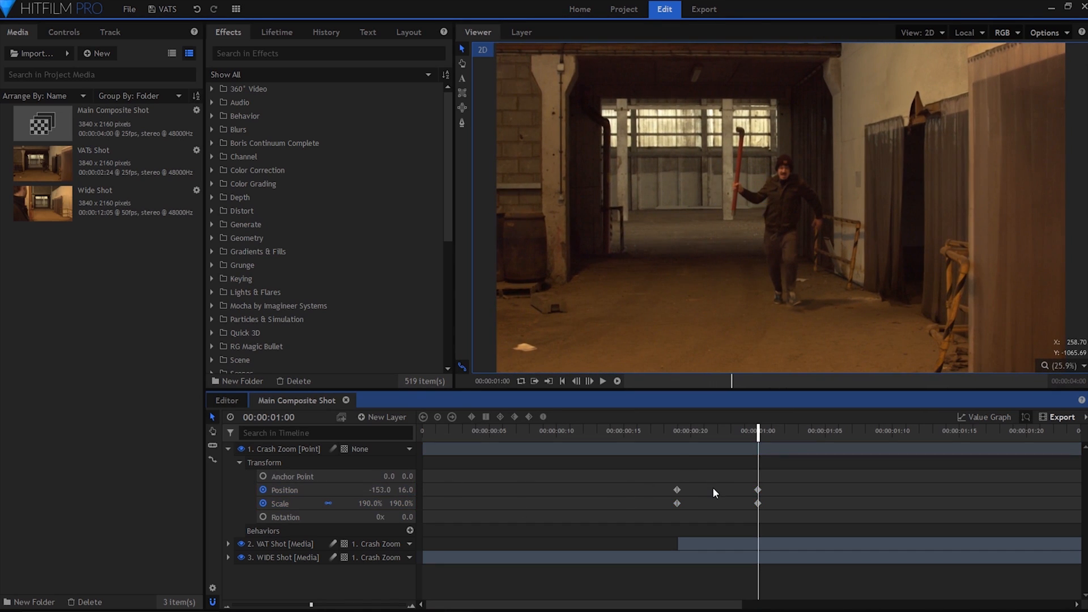
{"action": "left_click_drag", "start_coordinate": [674, 430], "coordinate": [758, 434]}
Apply smooth interpolation to all of the point's Position and Scale keyframes and show their value graph.
{"action": "left_click_drag", "start_coordinate": [807, 464], "coordinate": [658, 519]}
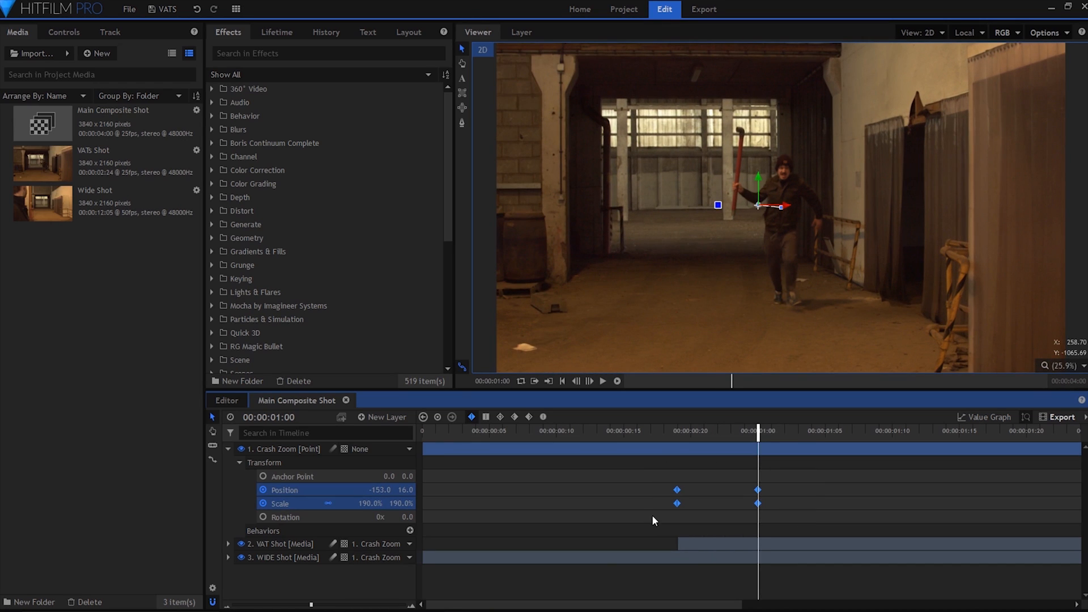
{"action": "left_click", "coordinate": [500, 417]}
{"action": "left_click", "coordinate": [1001, 418]}
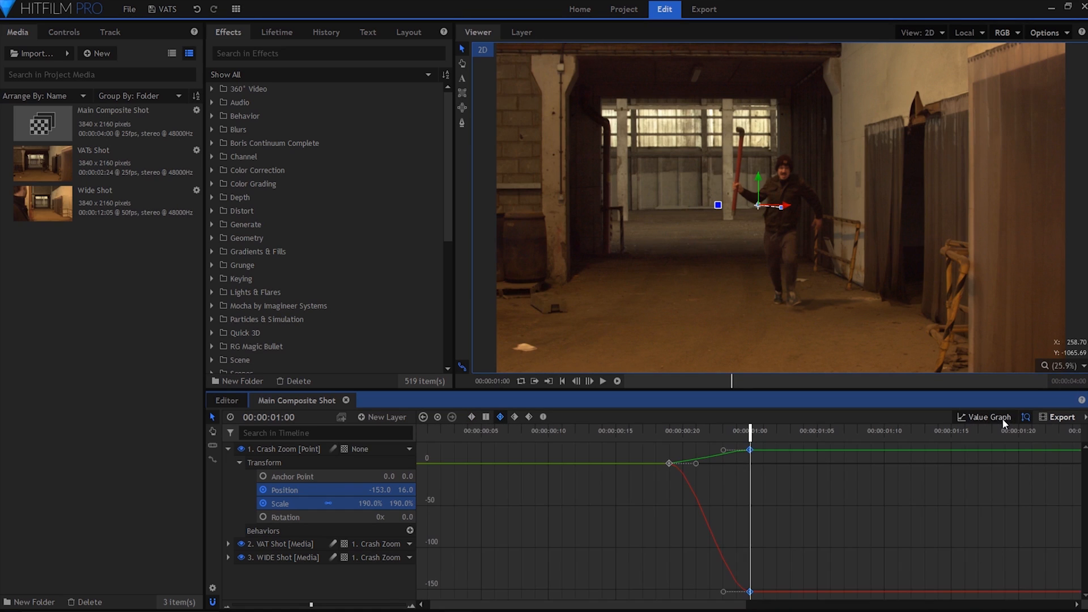
Reshape the Position and Scale curves with the final keyframes' handles at 00:00:01:00 so the zoom accelerates until its end.
{"action": "left_click", "coordinate": [860, 521]}
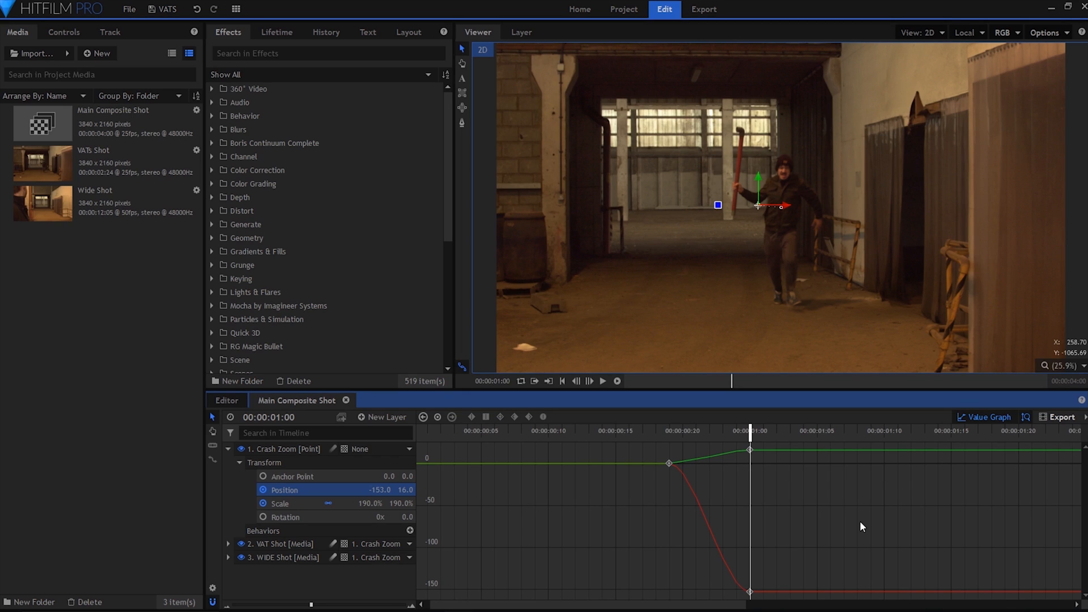
{"action": "left_click", "coordinate": [750, 450]}
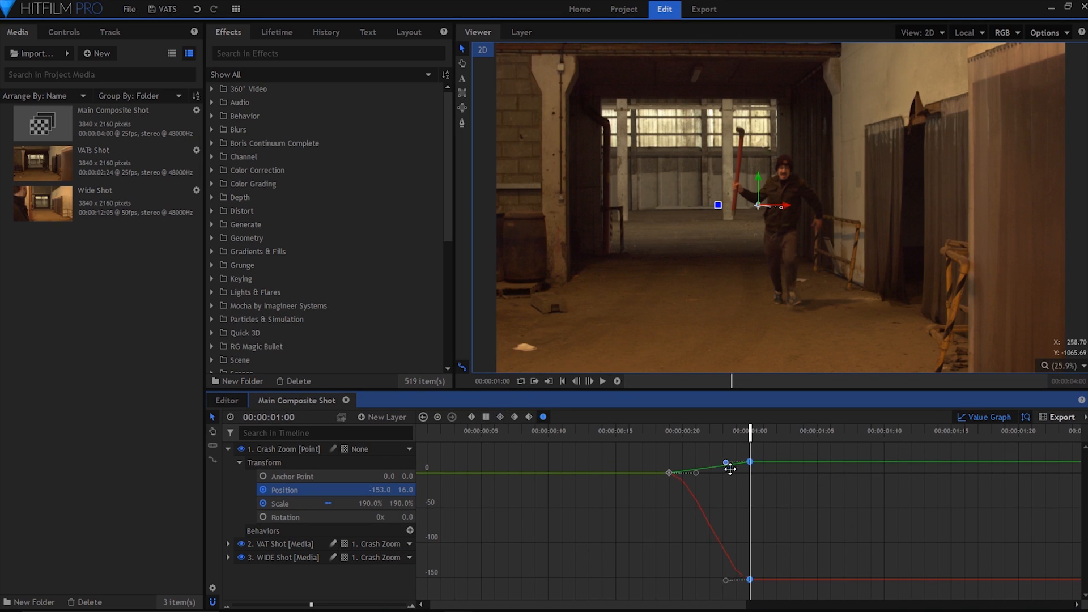
{"action": "left_click_drag", "start_coordinate": [730, 468], "coordinate": [752, 478]}
{"action": "left_click", "coordinate": [275, 501]}
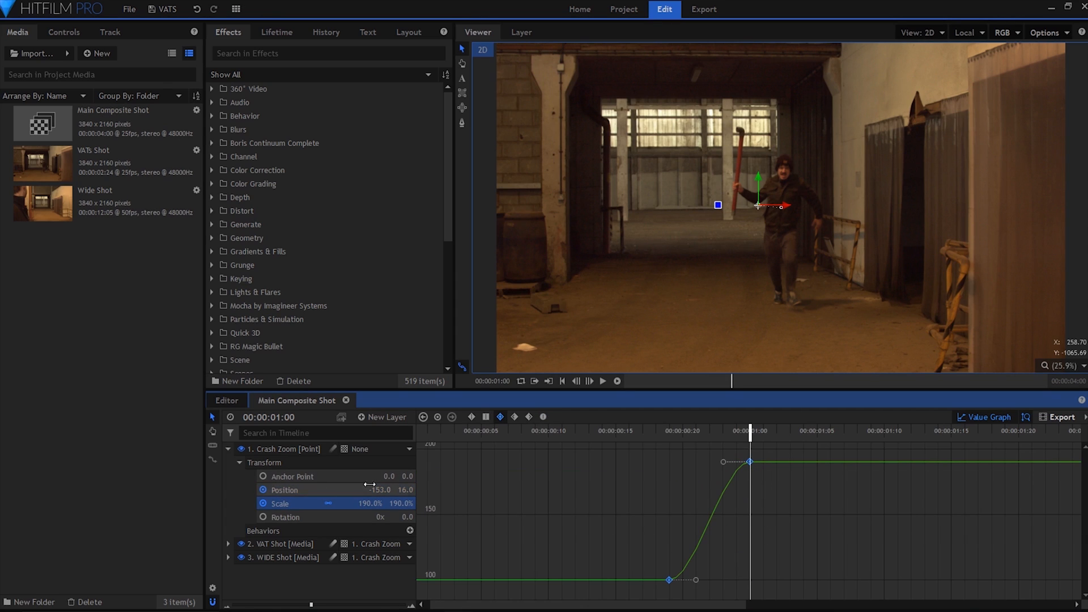
{"action": "left_click_drag", "start_coordinate": [723, 461], "coordinate": [762, 578]}
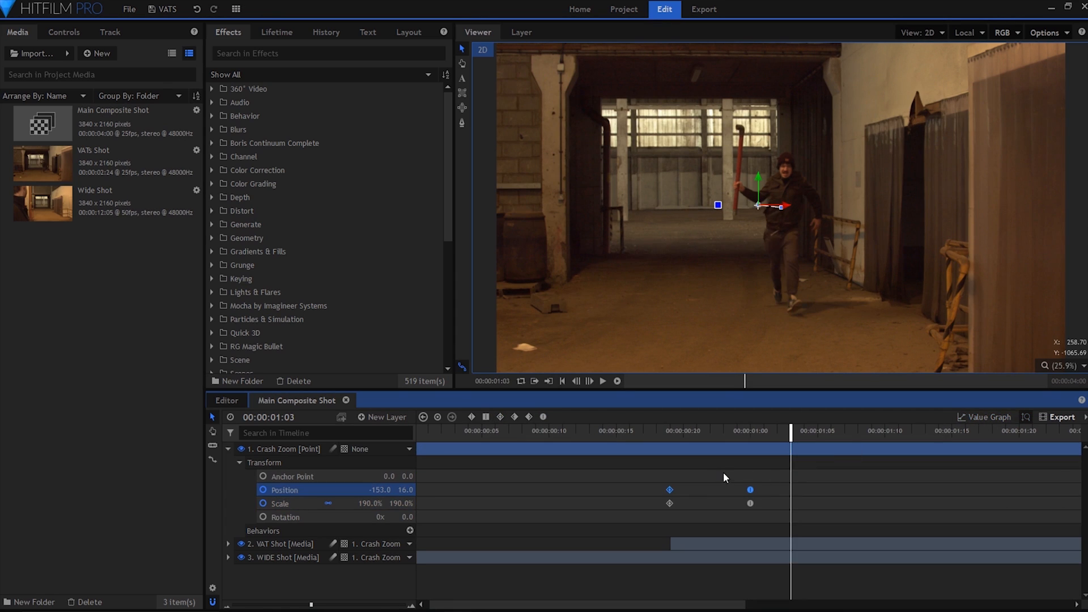
Lengthen the crash zoom by moving the final Position and Scale keyframes to 00:00:01:05.
{"action": "left_click_drag", "start_coordinate": [726, 478], "coordinate": [817, 503]}
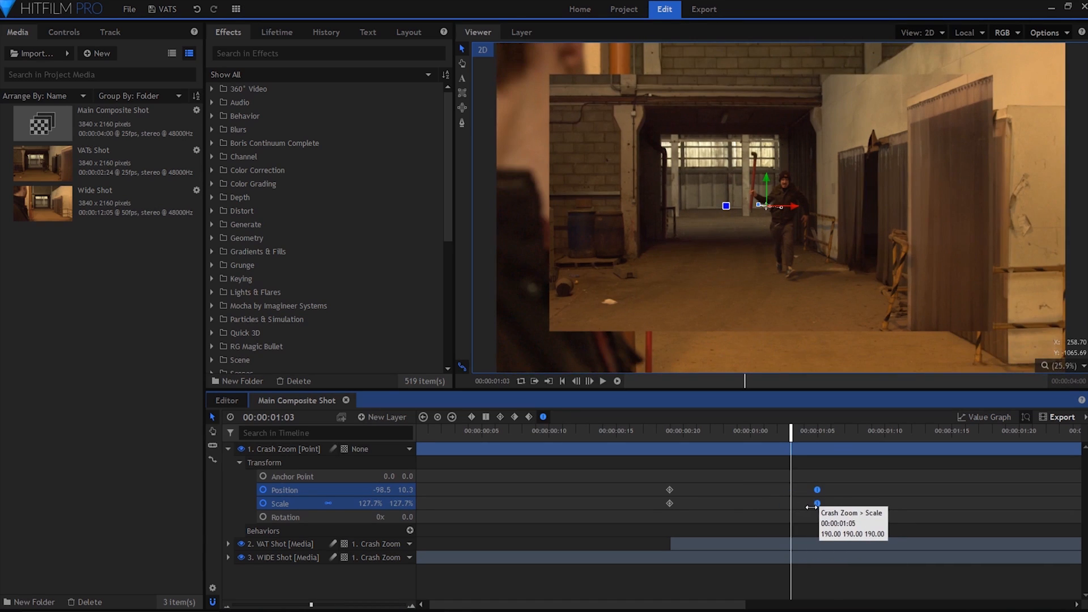
{"action": "left_click", "coordinate": [752, 491]}
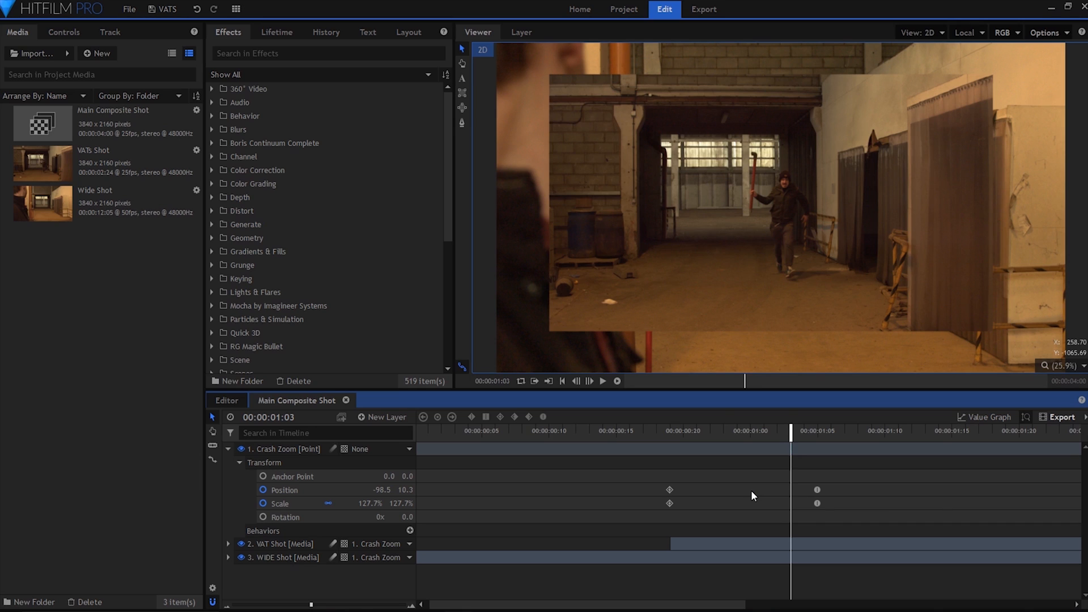
{"action": "left_click", "coordinate": [229, 448]}
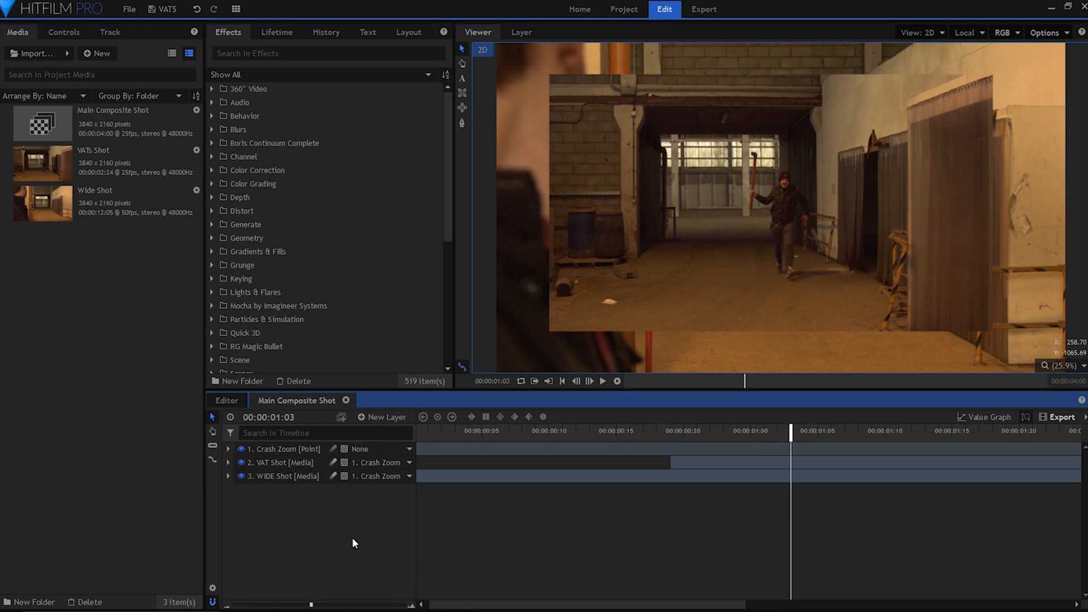
Apply the mocha HitFilm effect to the VAT Shot layer and launch the mocha interface from it.
{"action": "left_click", "coordinate": [211, 306]}
{"action": "left_click", "coordinate": [268, 319]}
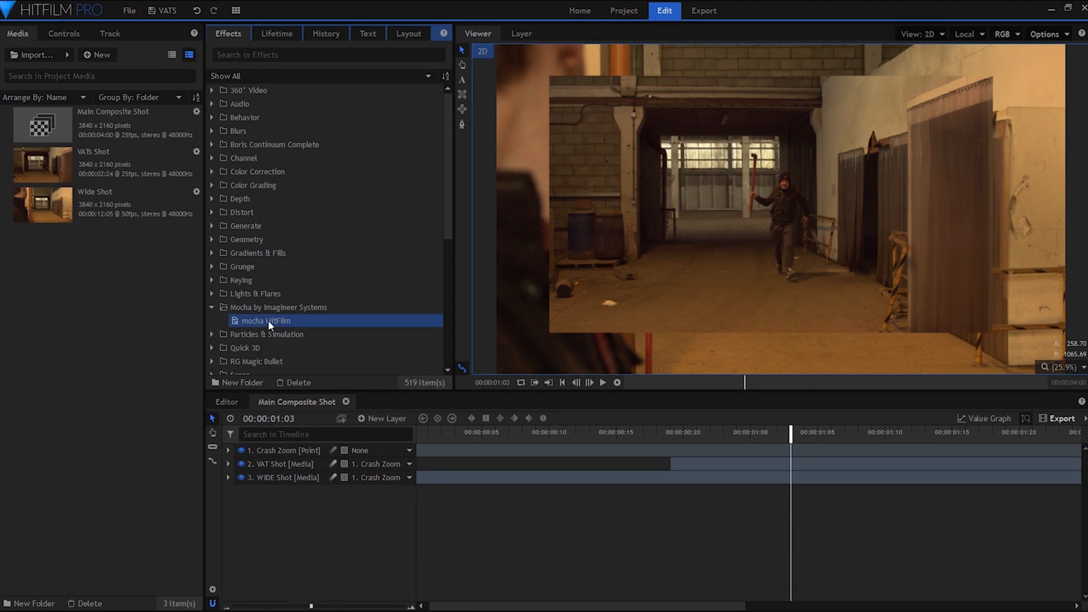
{"action": "left_click_drag", "start_coordinate": [267, 320], "coordinate": [723, 466]}
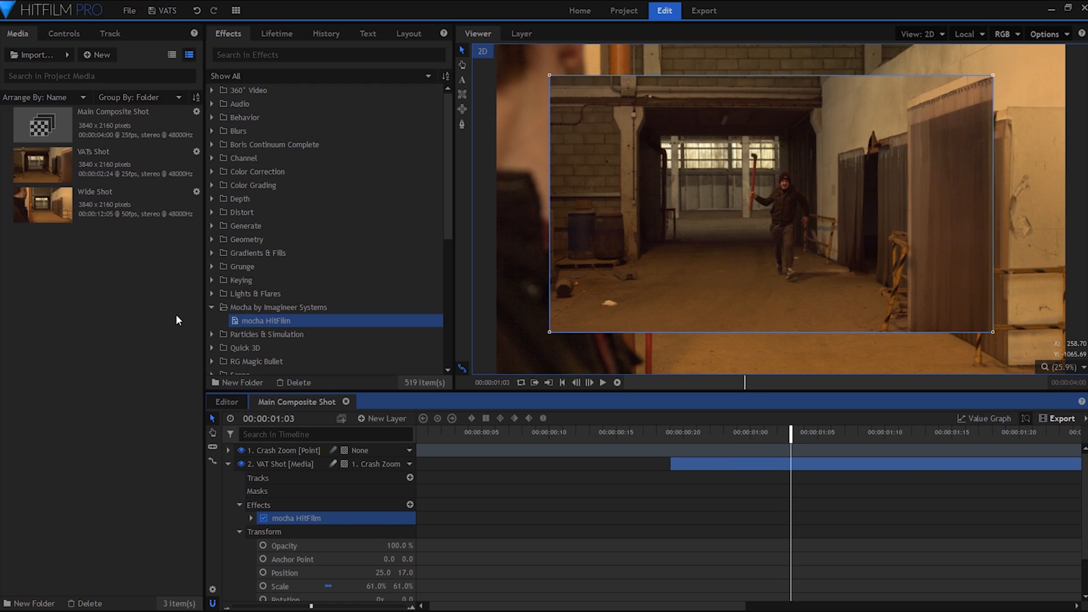
{"action": "left_click", "coordinate": [64, 34]}
{"action": "left_click", "coordinate": [15, 150]}
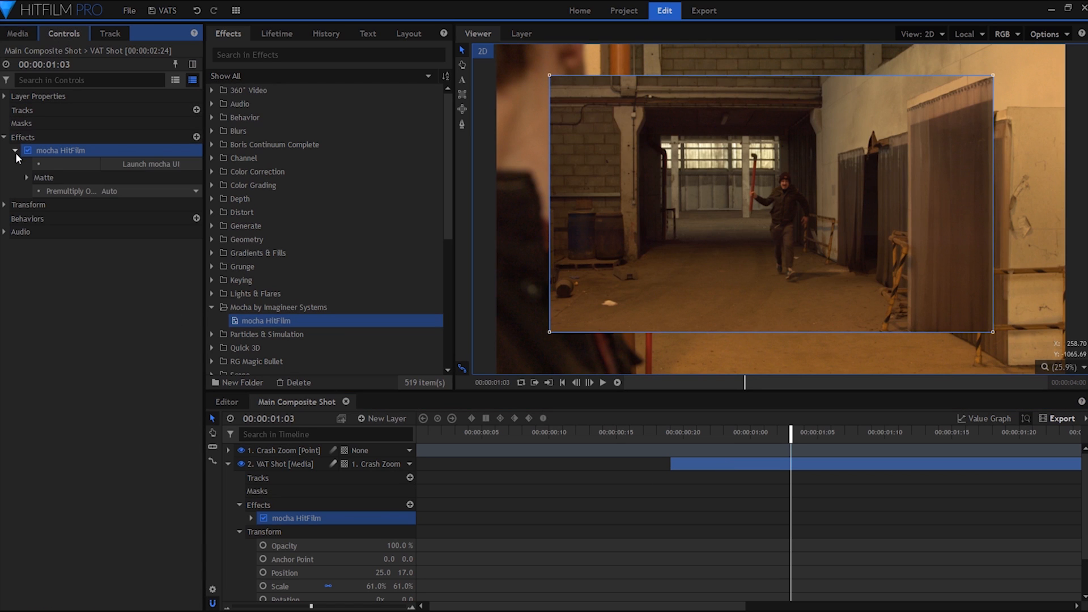
{"action": "left_click", "coordinate": [154, 165]}
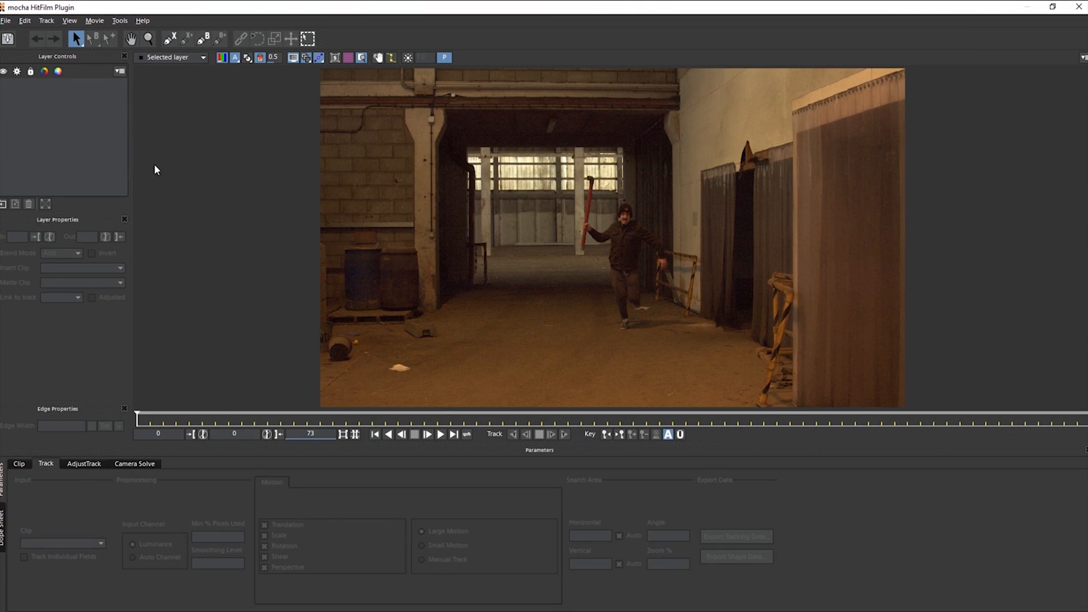
Review the man's run through the clip up to frame 35, and return to frame 0.
{"action": "left_click_drag", "start_coordinate": [150, 422], "coordinate": [594, 420]}
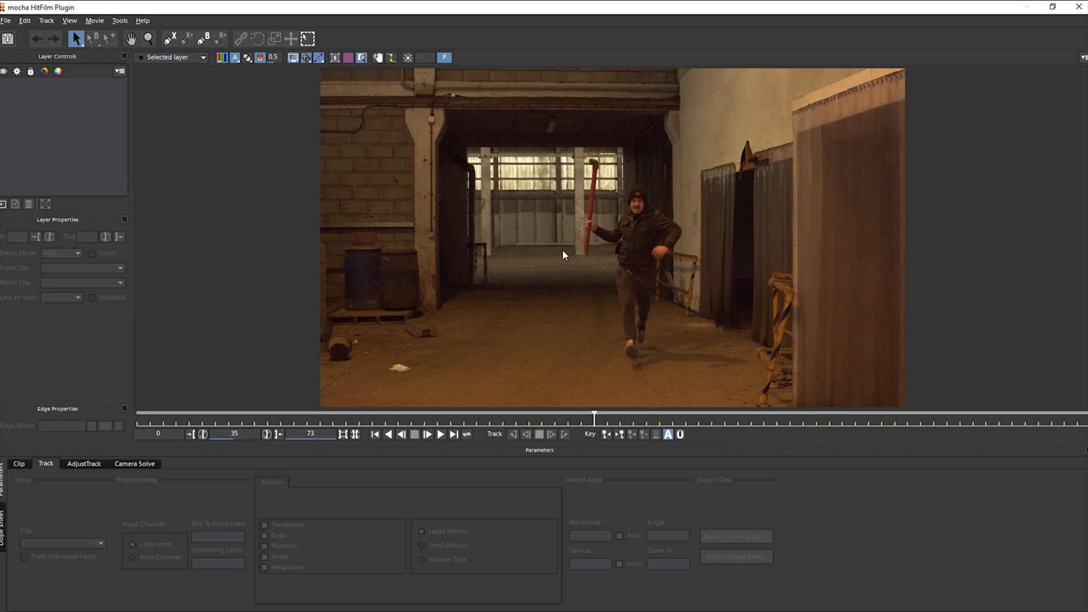
{"action": "key", "text": "x"}
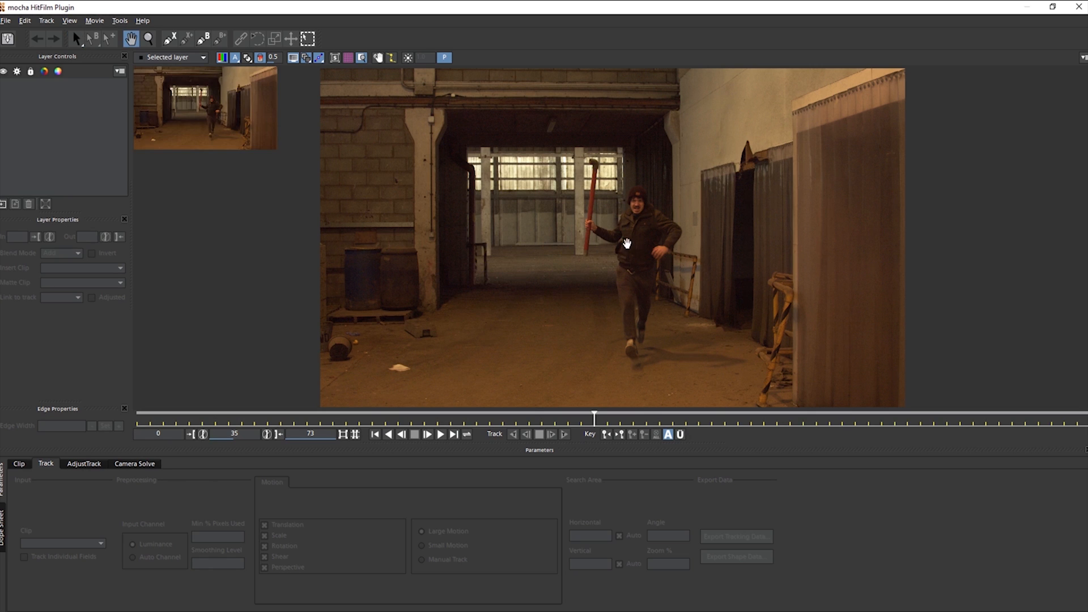
{"action": "left_click_drag", "start_coordinate": [629, 240], "coordinate": [601, 133]}
{"action": "key", "text": "z"}
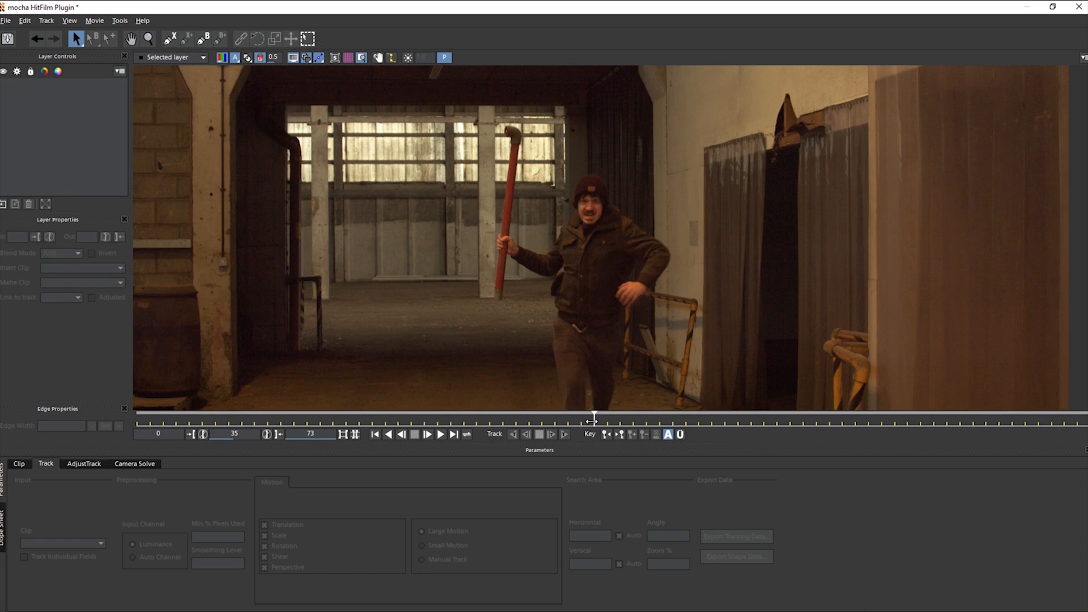
{"action": "left_click_drag", "start_coordinate": [592, 418], "coordinate": [267, 419]}
{"action": "mouse_move", "coordinate": [151, 421]}
{"action": "left_mouse_down"}
{"action": "mouse_move", "coordinate": [640, 421]}
{"action": "mouse_move", "coordinate": [129, 418]}
{"action": "left_mouse_up"}
Draw a closed X-spline tightly around the man's head and hat at the first frame.
{"action": "key", "text": "z"}
{"action": "left_click_drag", "start_coordinate": [572, 278], "coordinate": [611, 156]}
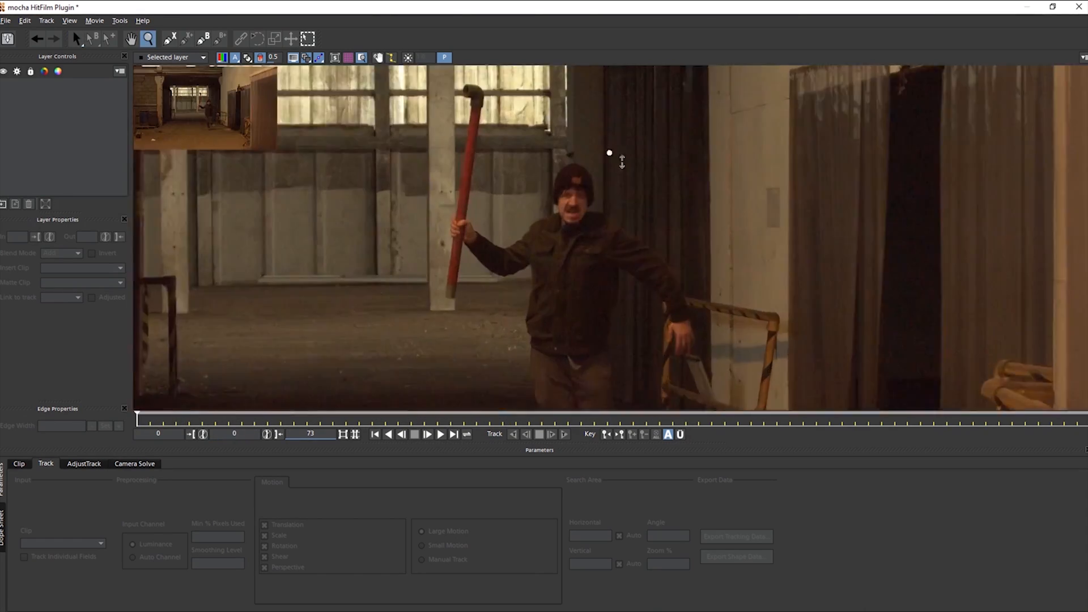
{"action": "key", "text": "x"}
{"action": "left_click_drag", "start_coordinate": [586, 229], "coordinate": [527, 262]}
{"action": "left_click", "coordinate": [170, 39]}
{"action": "left_click", "coordinate": [514, 197]}
{"action": "left_click", "coordinate": [507, 197]}
{"action": "left_click", "coordinate": [500, 201]}
{"action": "left_click", "coordinate": [496, 205]}
{"action": "left_click", "coordinate": [492, 212]}
{"action": "left_click", "coordinate": [492, 219]}
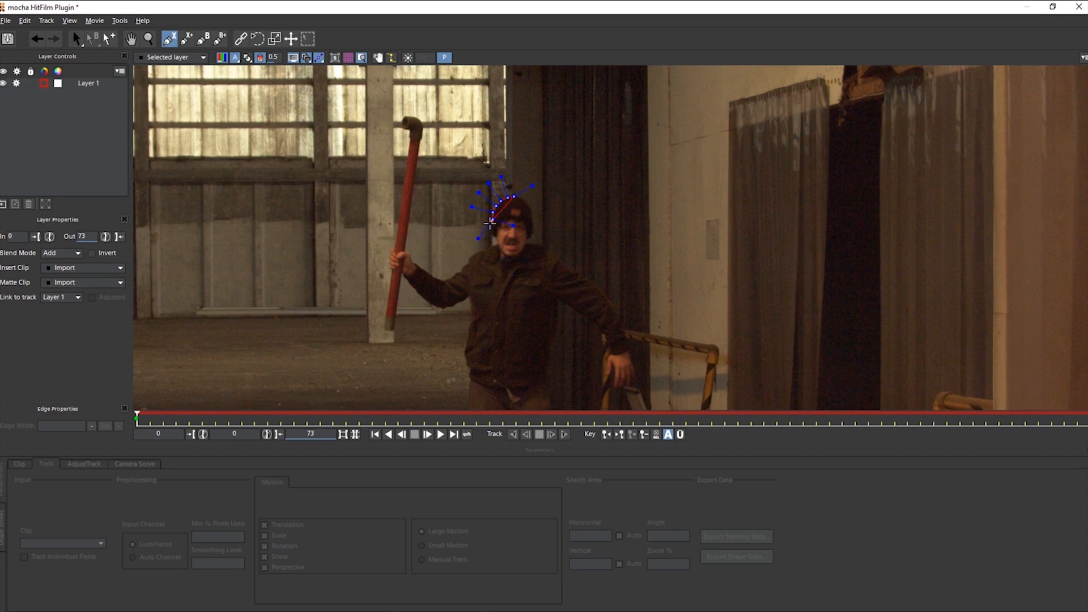
{"action": "left_click", "coordinate": [489, 228]}
{"action": "right_click", "coordinate": [532, 217]}
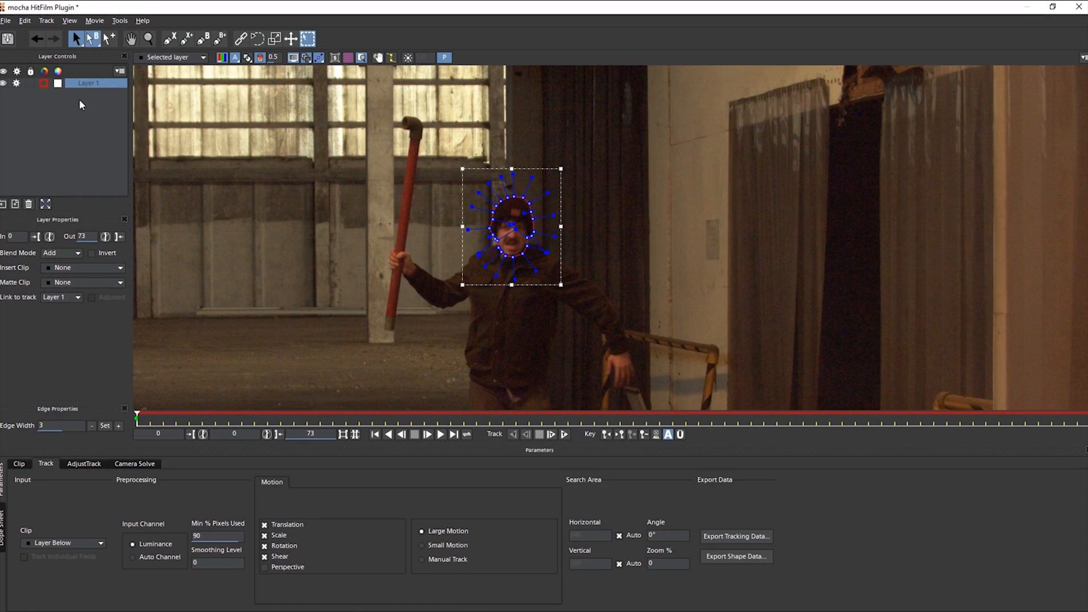
Track the head shape forward to frame 72, pausing at frames 36 and 54 and refitting its outline to the head where it drifts.
{"action": "left_click", "coordinate": [552, 434]}
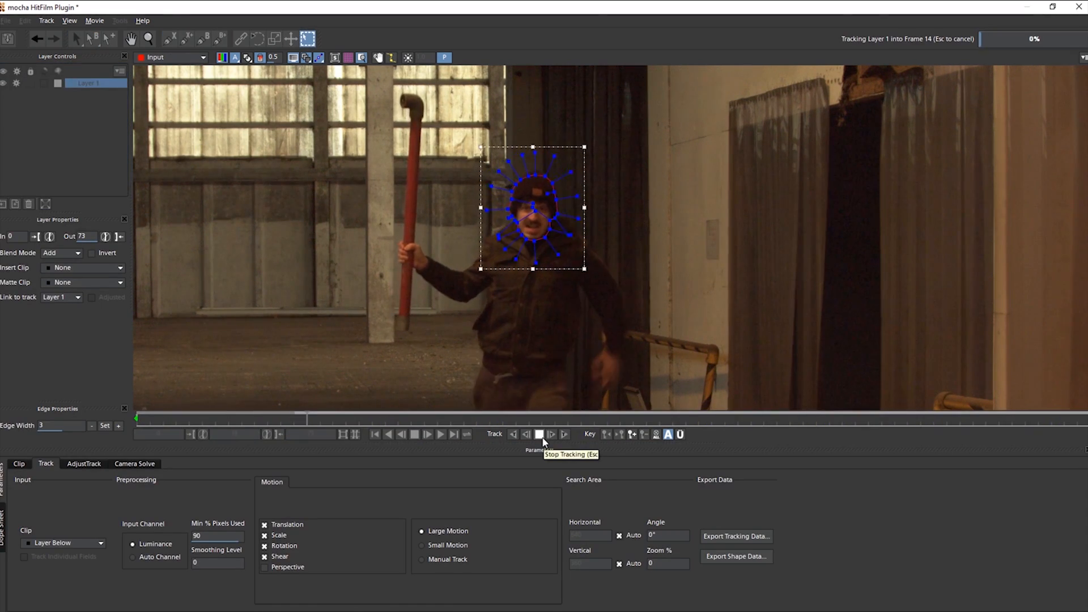
{"action": "left_click", "coordinate": [539, 434]}
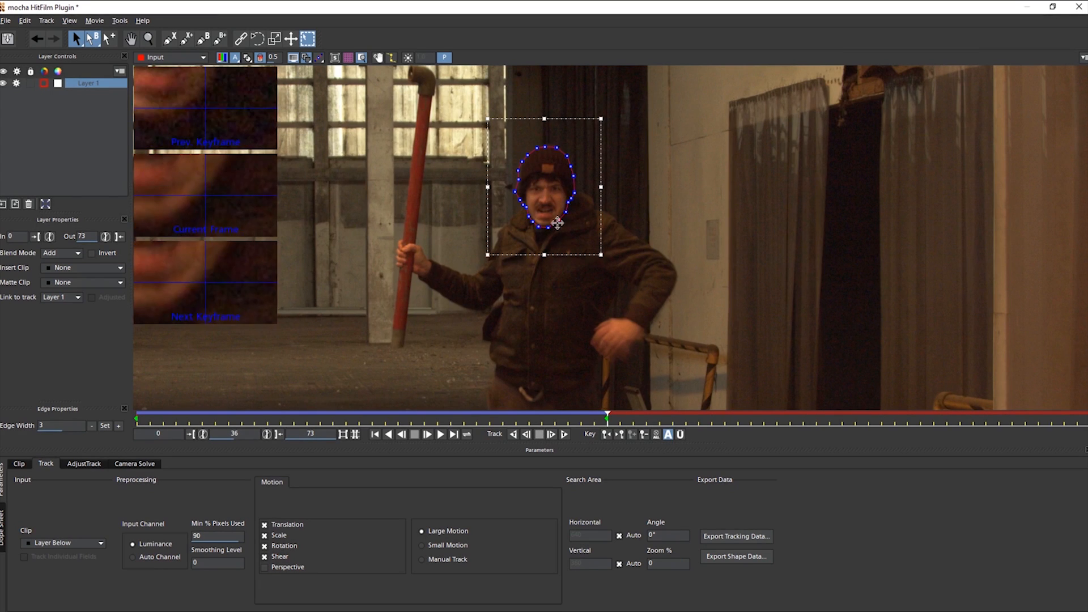
{"action": "left_click", "coordinate": [551, 434]}
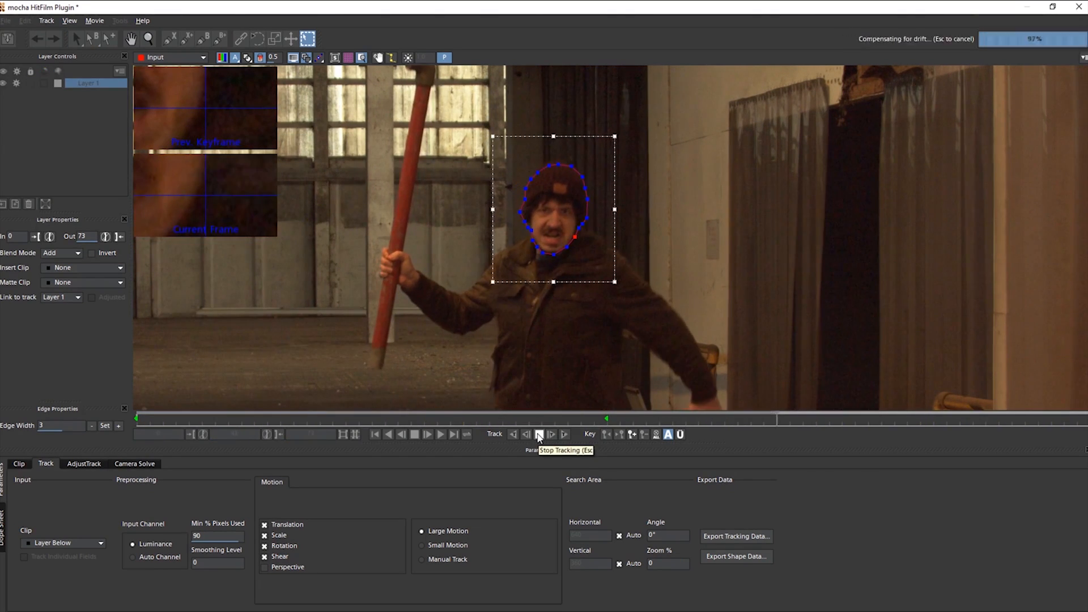
{"action": "left_click", "coordinate": [539, 434]}
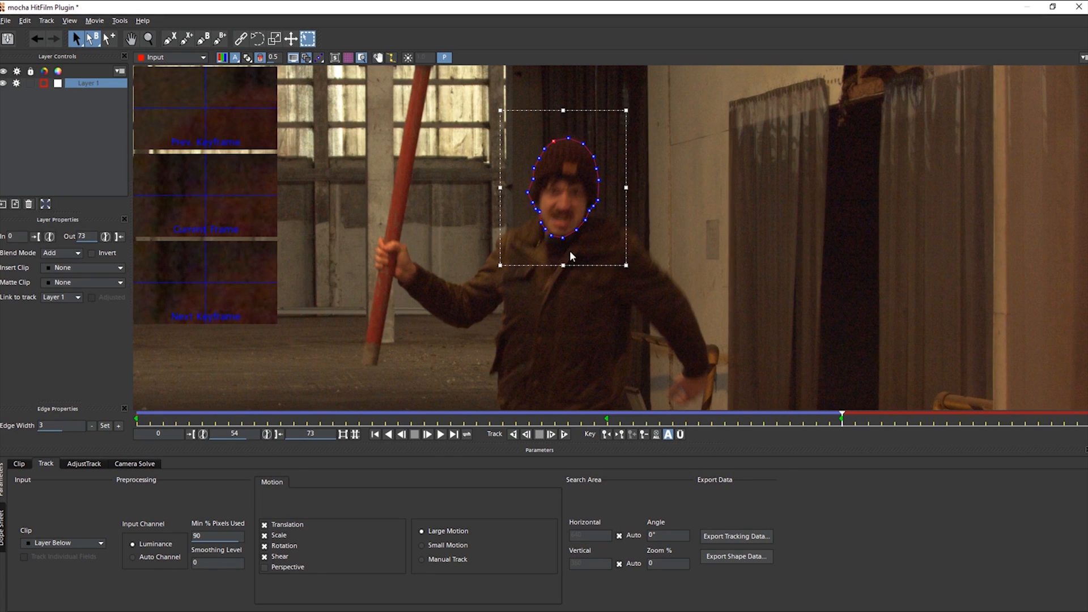
{"action": "left_click", "coordinate": [551, 433]}
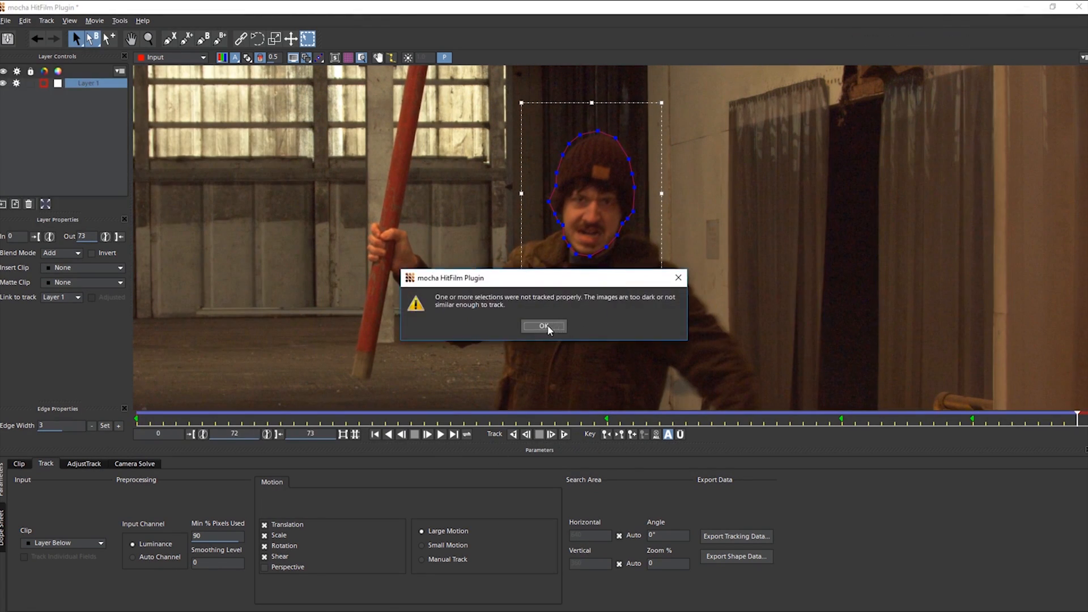
{"action": "left_click", "coordinate": [547, 327]}
{"action": "left_click_drag", "start_coordinate": [582, 134], "coordinate": [584, 137]}
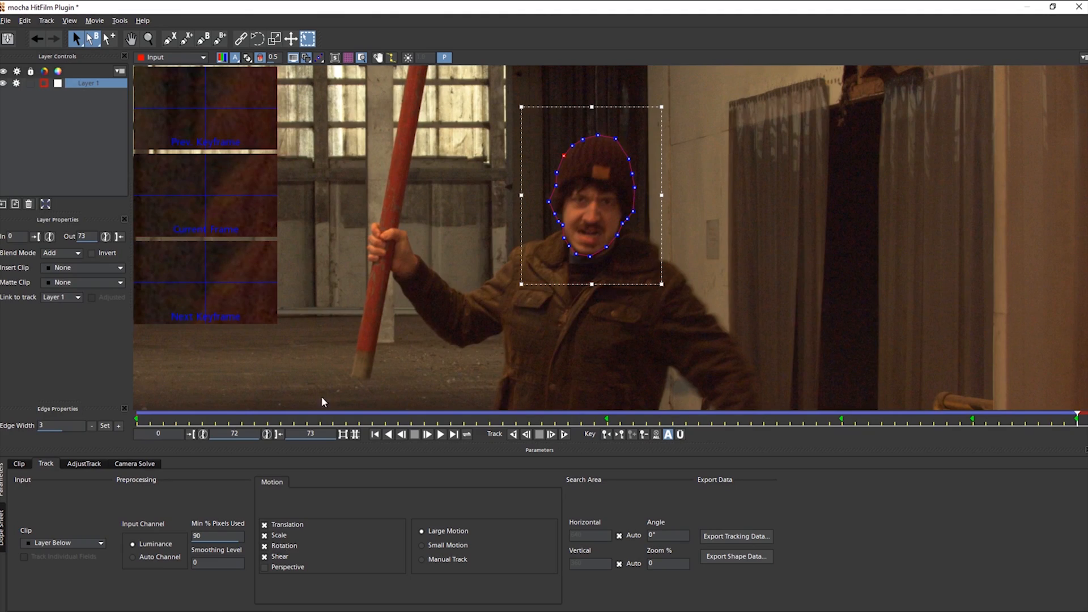
Outline the man's torso on a new layer and track it forward, correcting its points along the jacket's edges.
{"action": "left_click", "coordinate": [86, 132]}
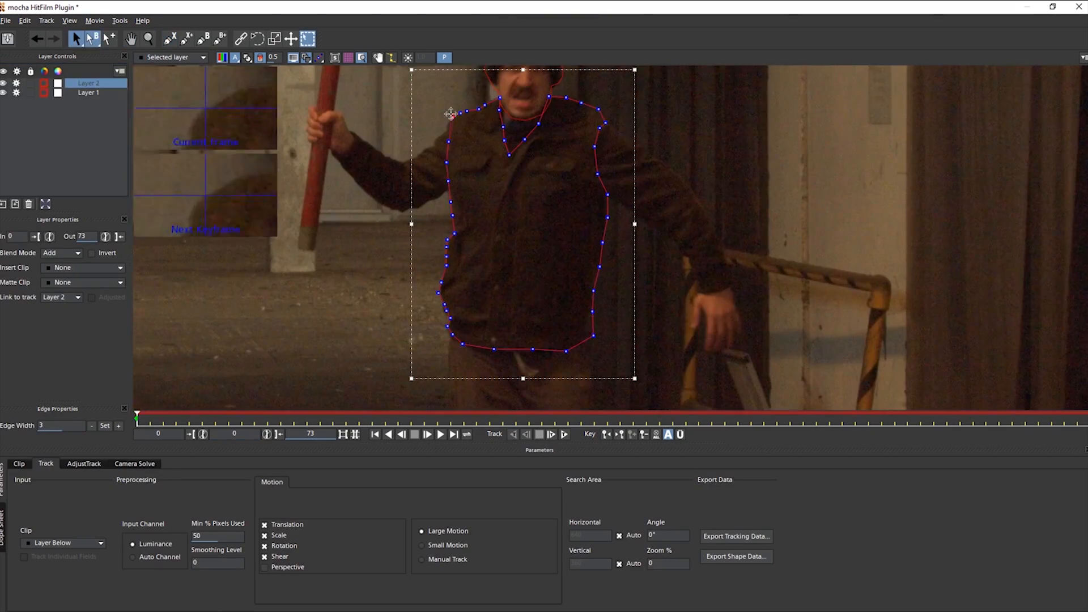
{"action": "left_click_drag", "start_coordinate": [643, 244], "coordinate": [648, 247]}
{"action": "left_click_drag", "start_coordinate": [606, 104], "coordinate": [611, 101]}
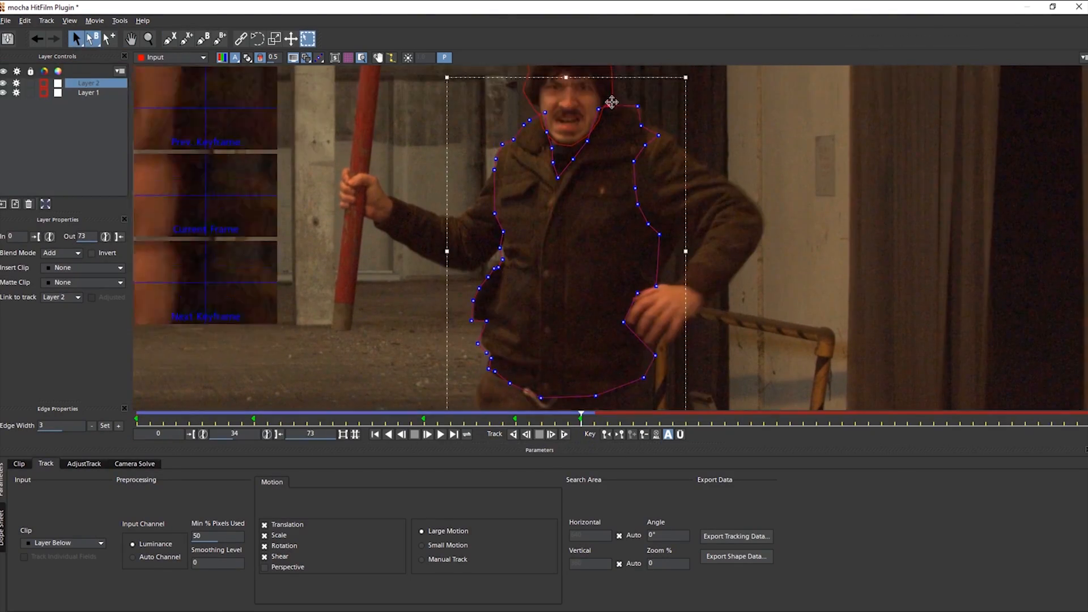
{"action": "left_click_drag", "start_coordinate": [511, 251], "coordinate": [515, 251]}
{"action": "left_click_drag", "start_coordinate": [692, 267], "coordinate": [686, 270]}
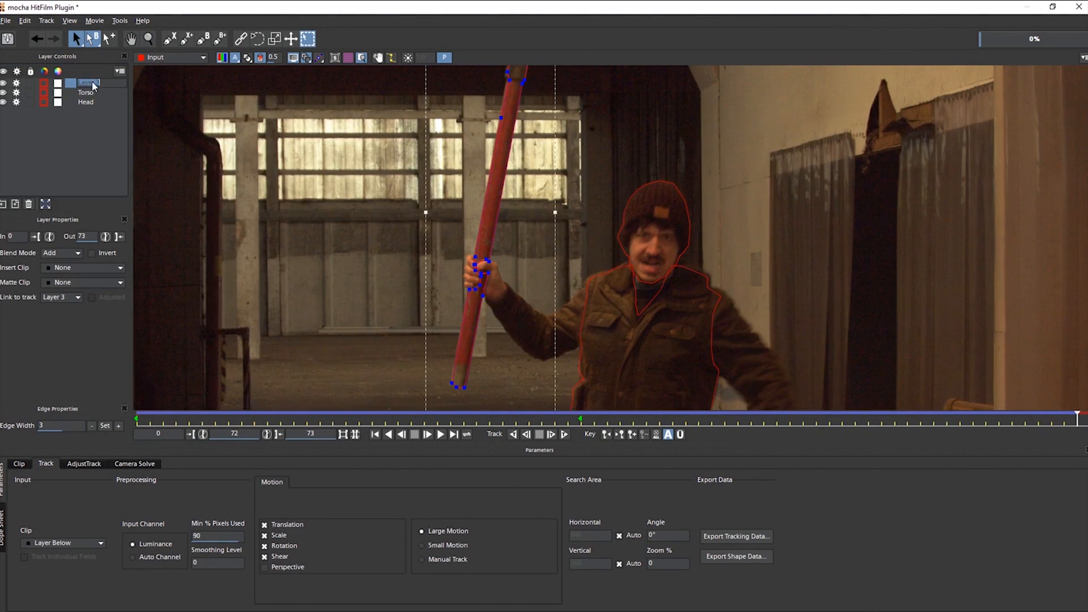
Name the pipe's layer Pipe and export all layers' shape data in HitFilm [Transform & Shape] format as VAT Select on the Desktop.
{"action": "left_click", "coordinate": [94, 167]}
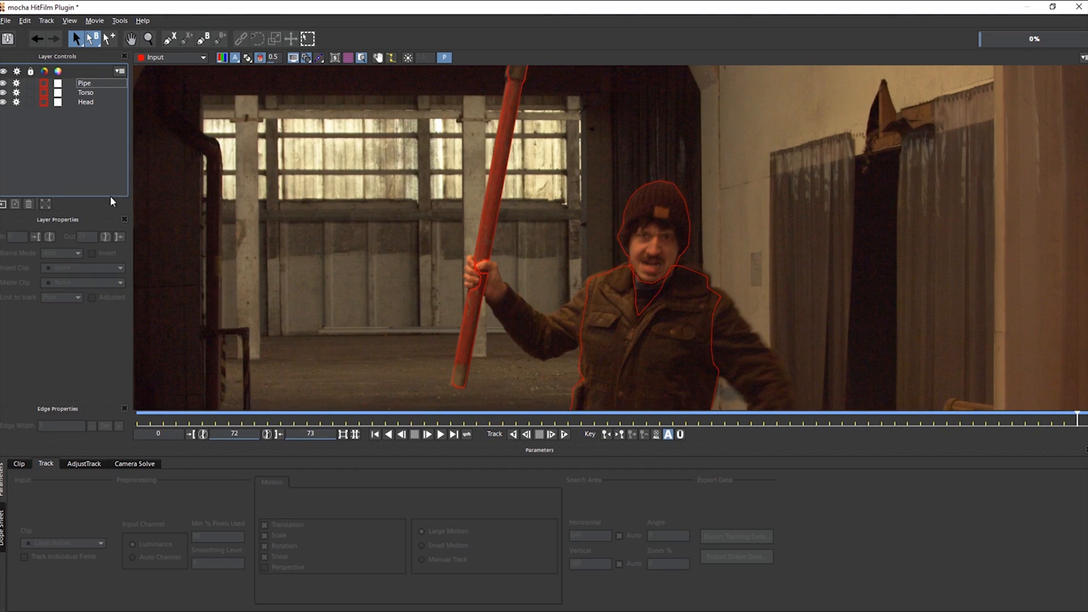
{"action": "left_click", "coordinate": [103, 84]}
{"action": "left_click", "coordinate": [105, 102], "text": "shift"}
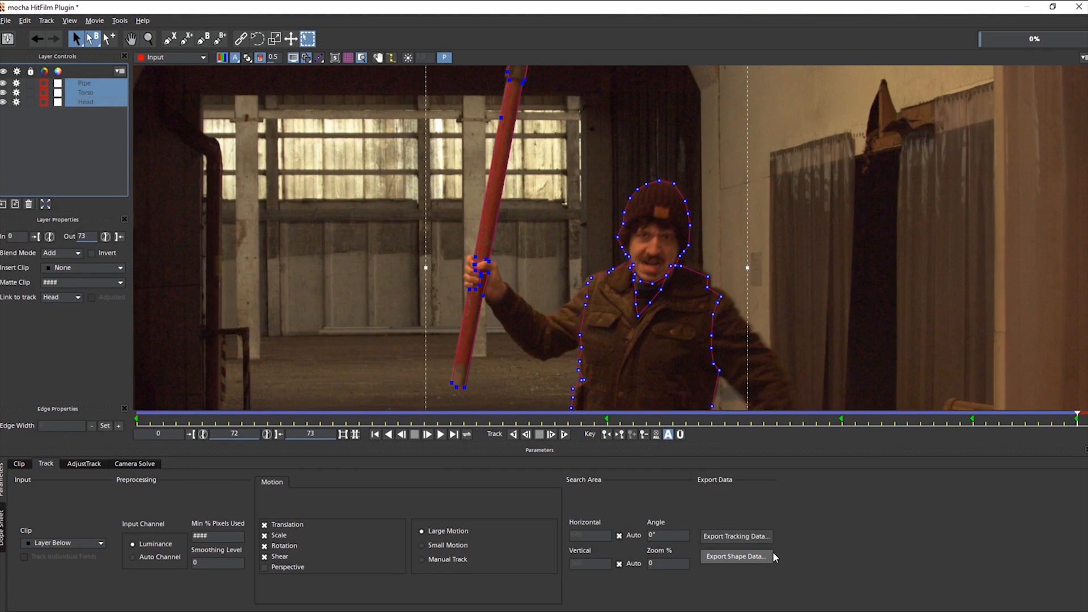
{"action": "left_click", "coordinate": [767, 553]}
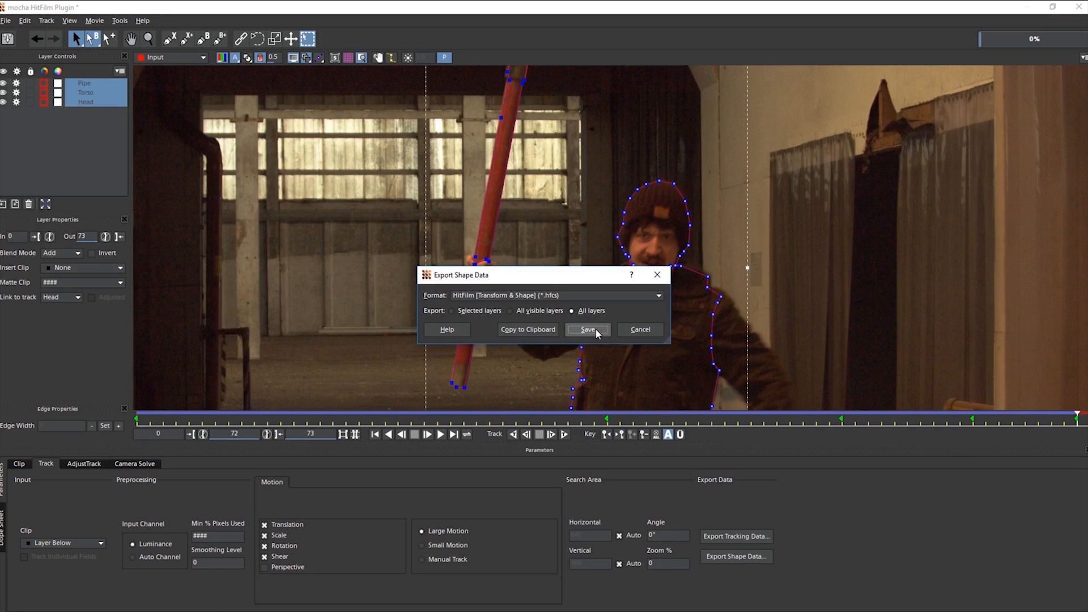
{"action": "left_click", "coordinate": [589, 330]}
{"action": "type", "text": "VAT"}
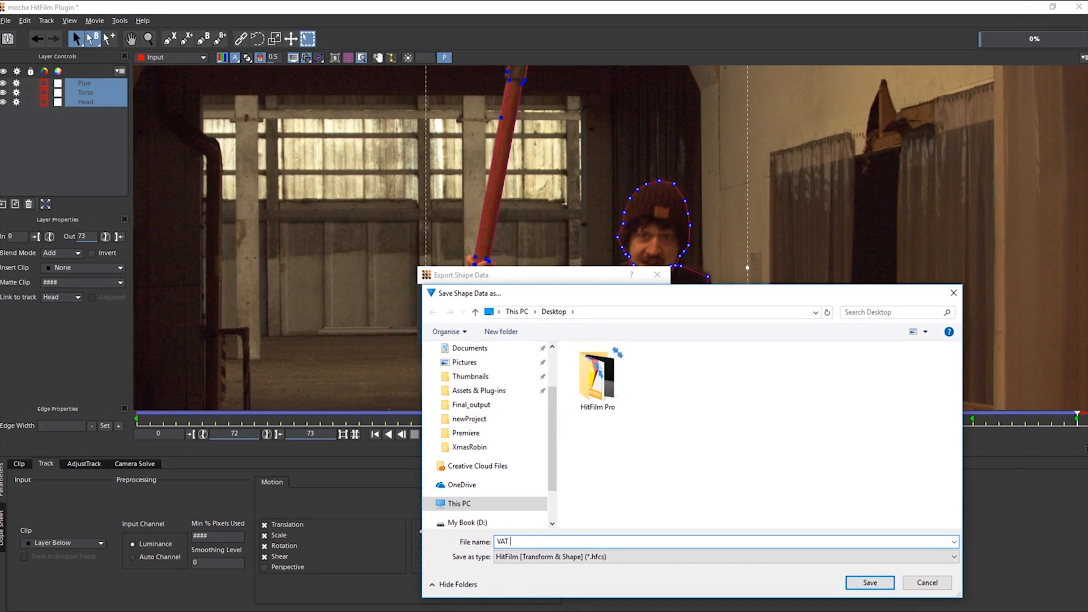
{"action": "type", "text": " Select"}
{"action": "key", "text": "Return"}
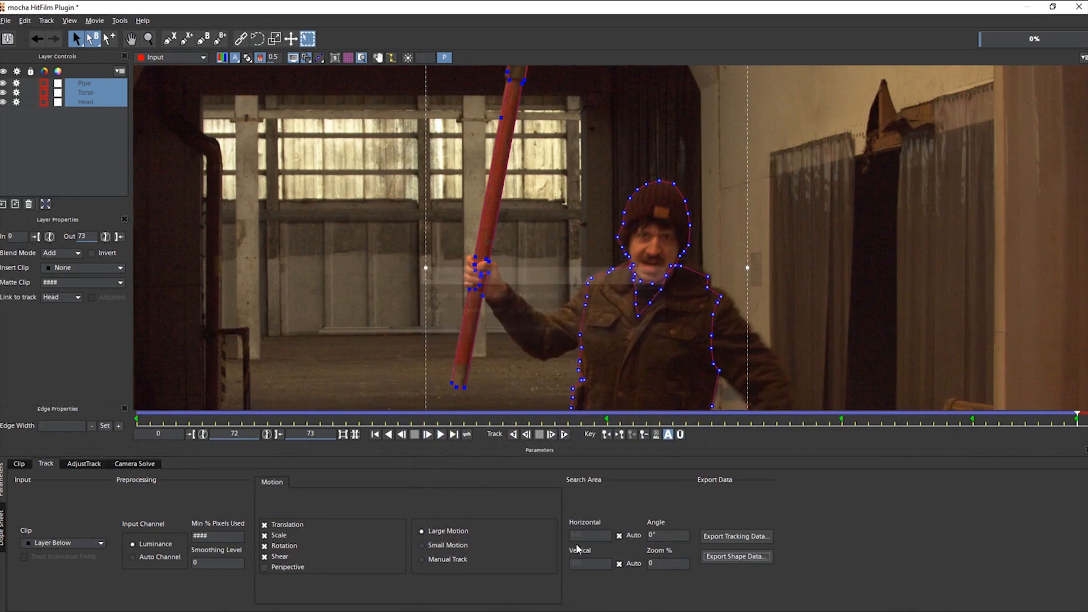
Save the mocha project and return to HitFilm Pro, collapsing the VAT Shot layer in the timeline.
{"action": "left_click", "coordinate": [8, 39]}
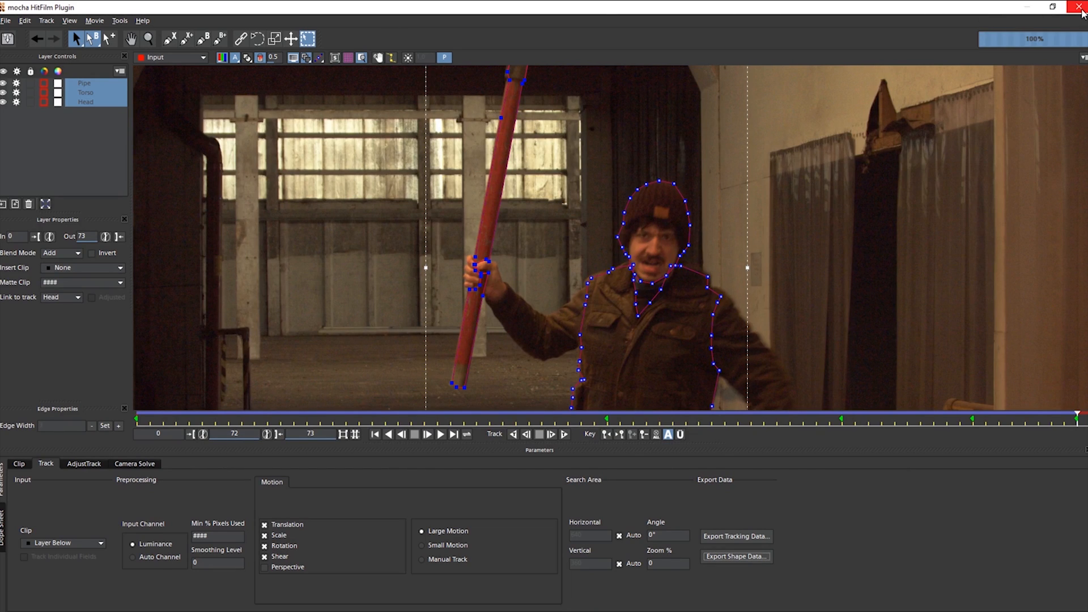
{"action": "left_click", "coordinate": [1079, 7]}
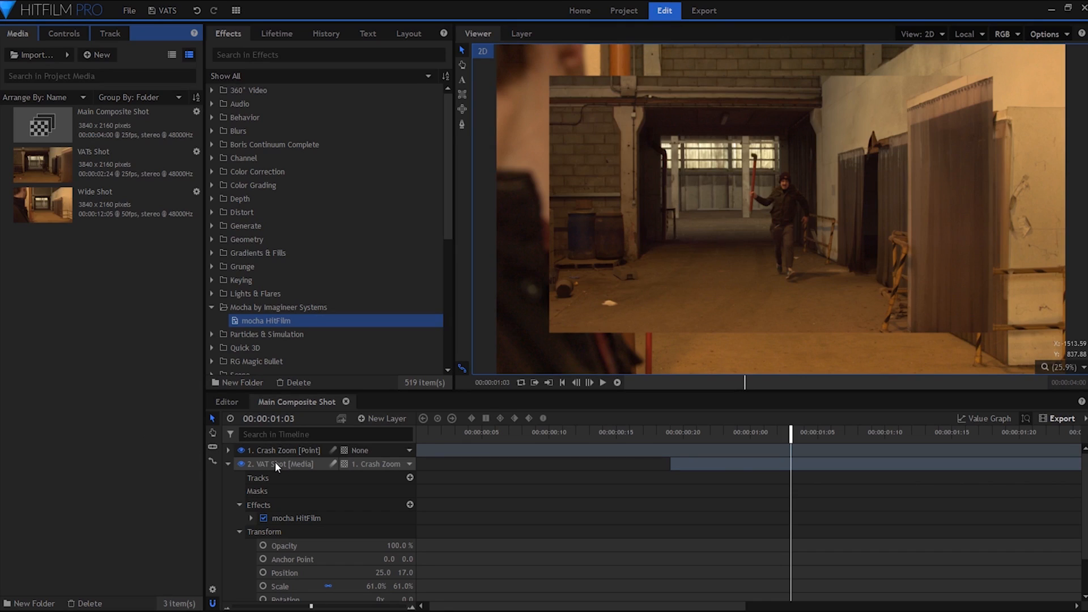
{"action": "left_click", "coordinate": [227, 463]}
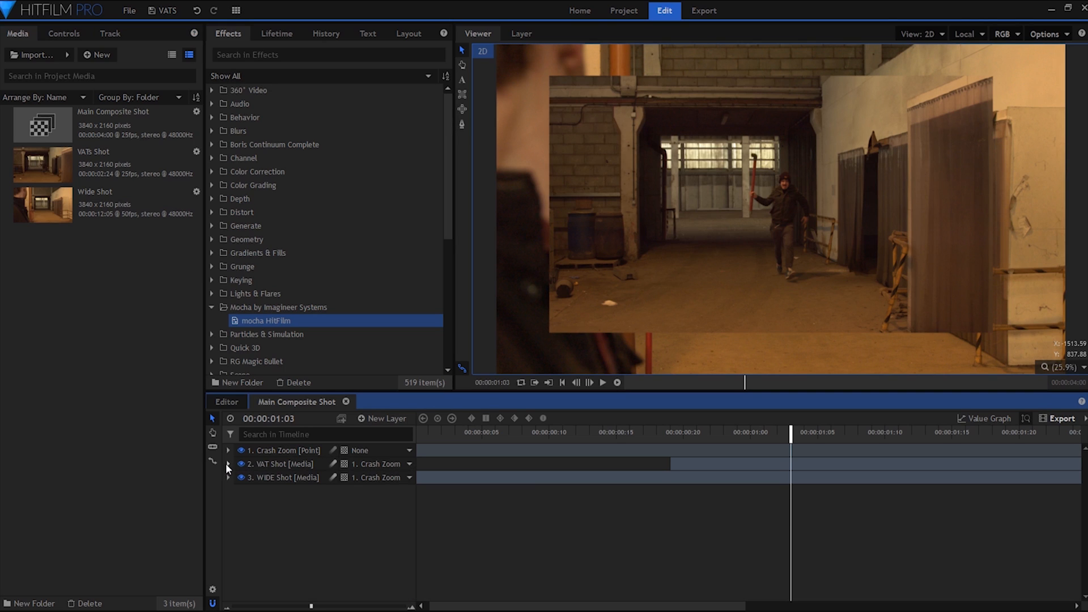
Turn the VAT Shot layer into a composite shot named VATS.
{"action": "left_click", "coordinate": [271, 464]}
{"action": "right_click", "coordinate": [271, 464]}
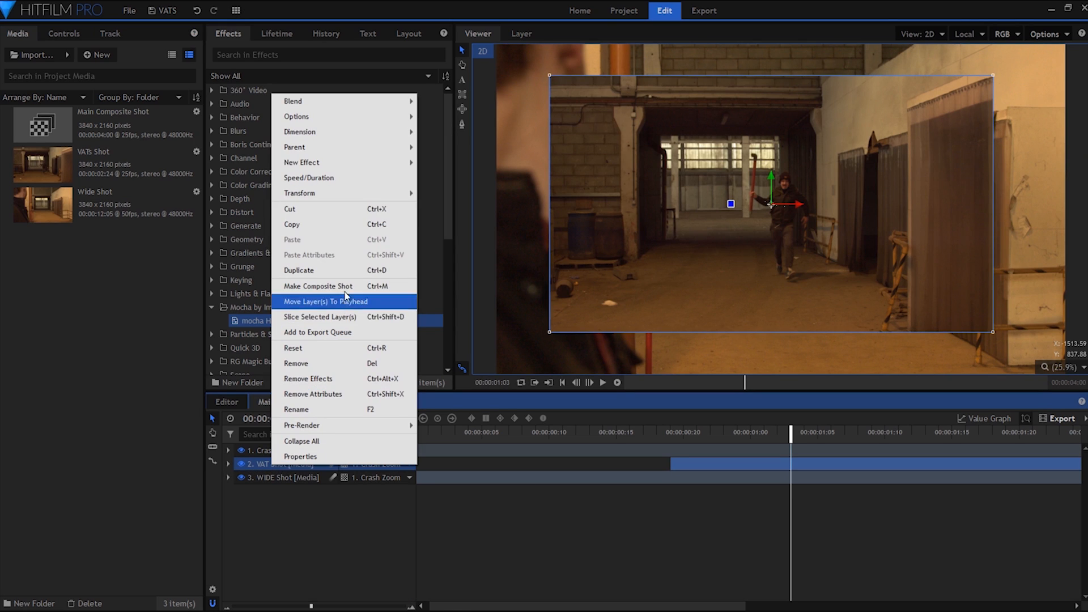
{"action": "left_click", "coordinate": [352, 289]}
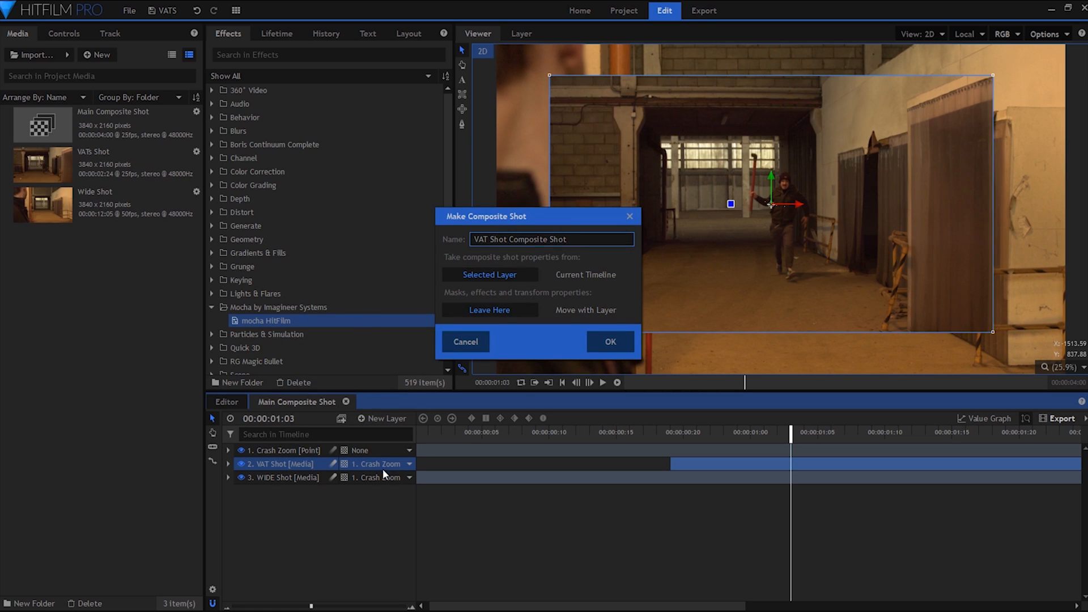
{"action": "left_click_drag", "start_coordinate": [577, 242], "coordinate": [498, 239]}
{"action": "type", "text": "VATS"}
{"action": "left_click", "coordinate": [604, 348]}
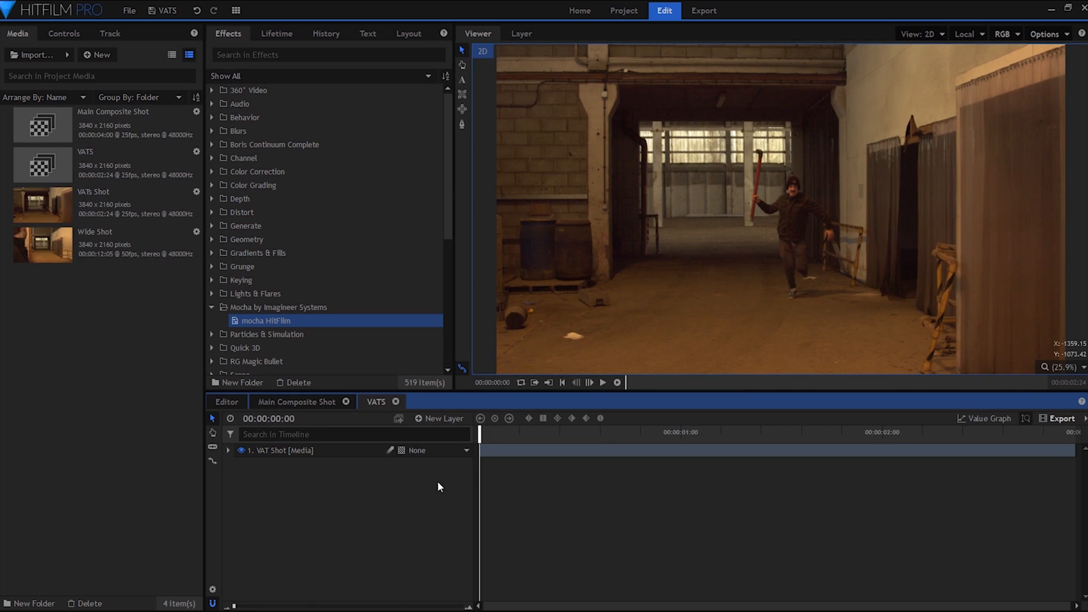
Duplicate the VAT Shot layer three times in the VATS composite shot.
{"action": "left_click", "coordinate": [305, 455]}
{"action": "key", "text": "ctrl+d"}
{"action": "key", "text": "ctrl+d"}
{"action": "key", "text": "ctrl+d"}
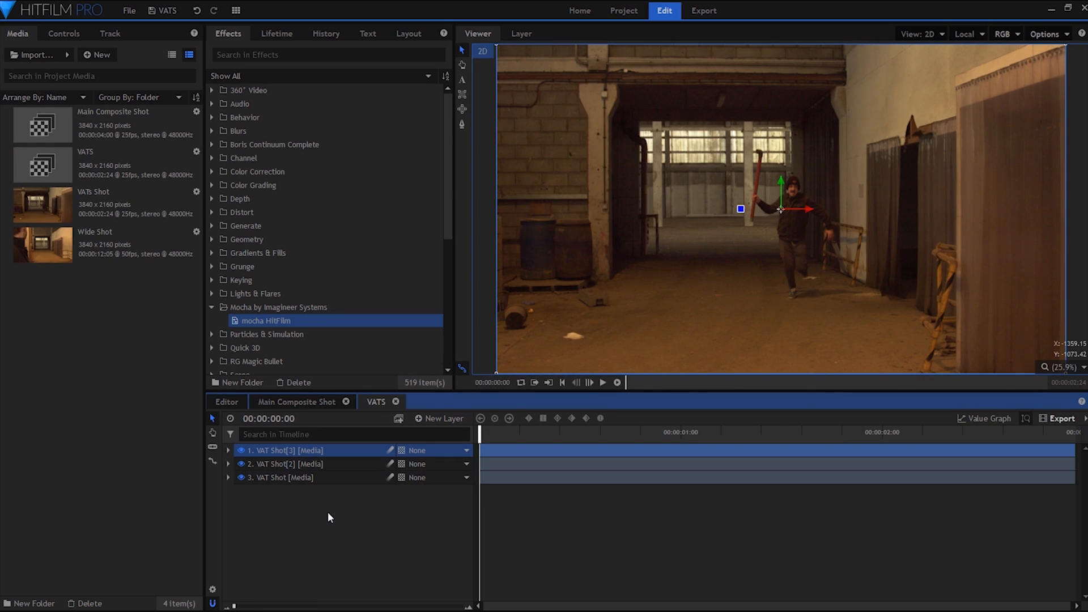
{"action": "left_click", "coordinate": [332, 527]}
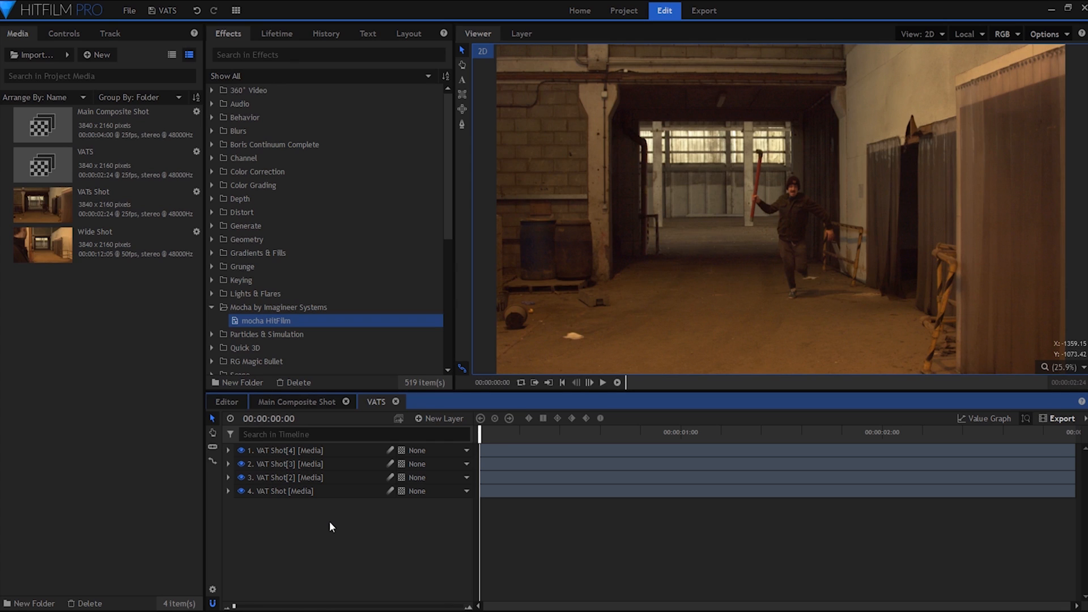
Import the VAT Select composite shot from the Desktop into the project.
{"action": "left_click", "coordinate": [68, 55]}
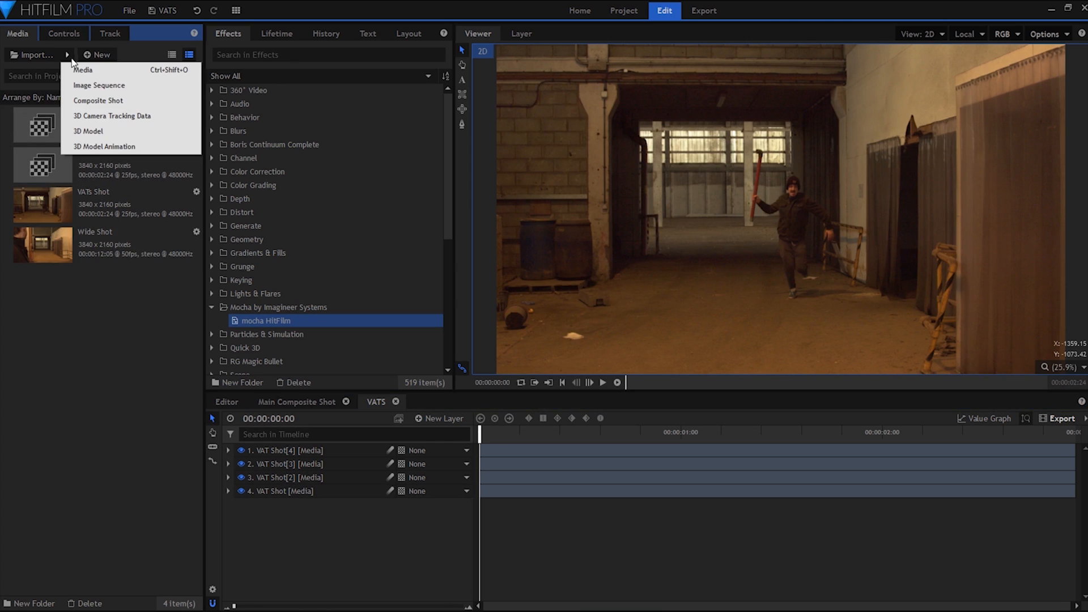
{"action": "left_click", "coordinate": [105, 100]}
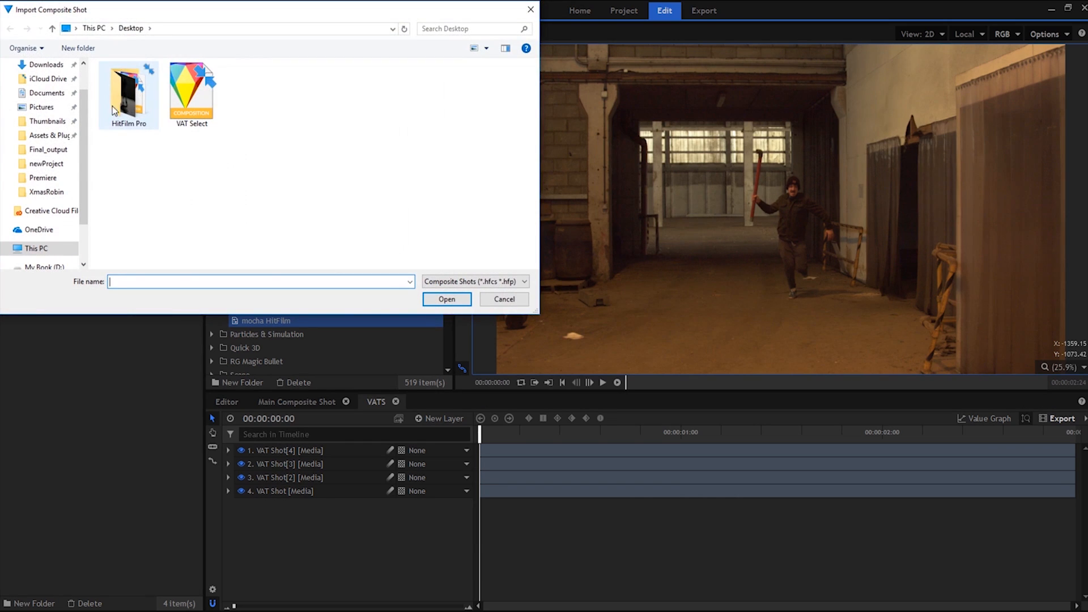
{"action": "left_click", "coordinate": [196, 113]}
{"action": "left_click", "coordinate": [457, 299]}
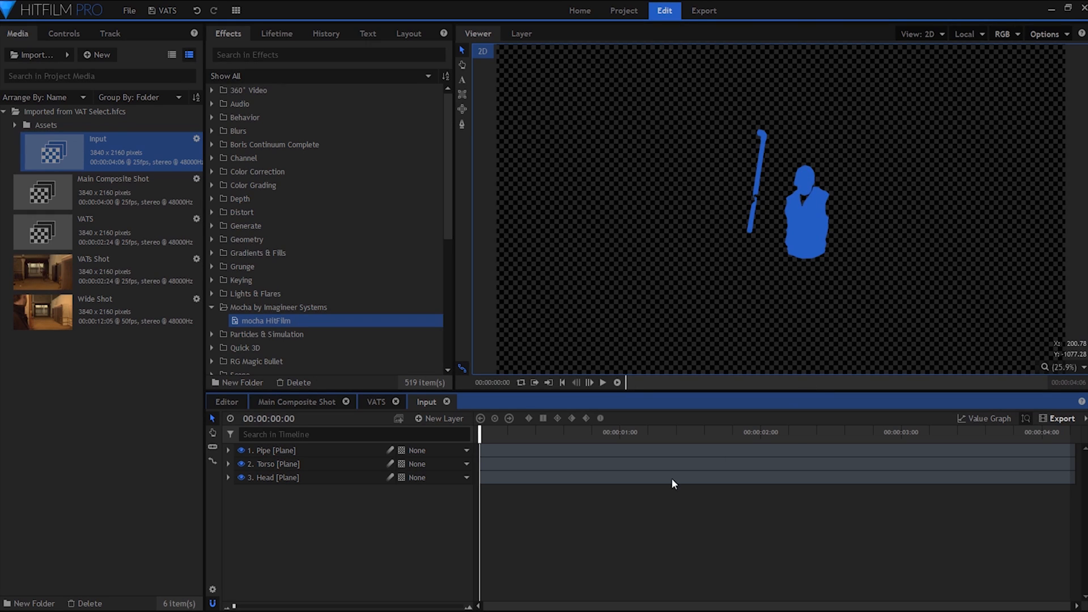
Copy the Pipe, Torso and Head planes from the Input composite shot into the VATS composite shot, above the VAT Shot layers.
{"action": "left_click", "coordinate": [331, 453]}
{"action": "left_click", "coordinate": [334, 464]}
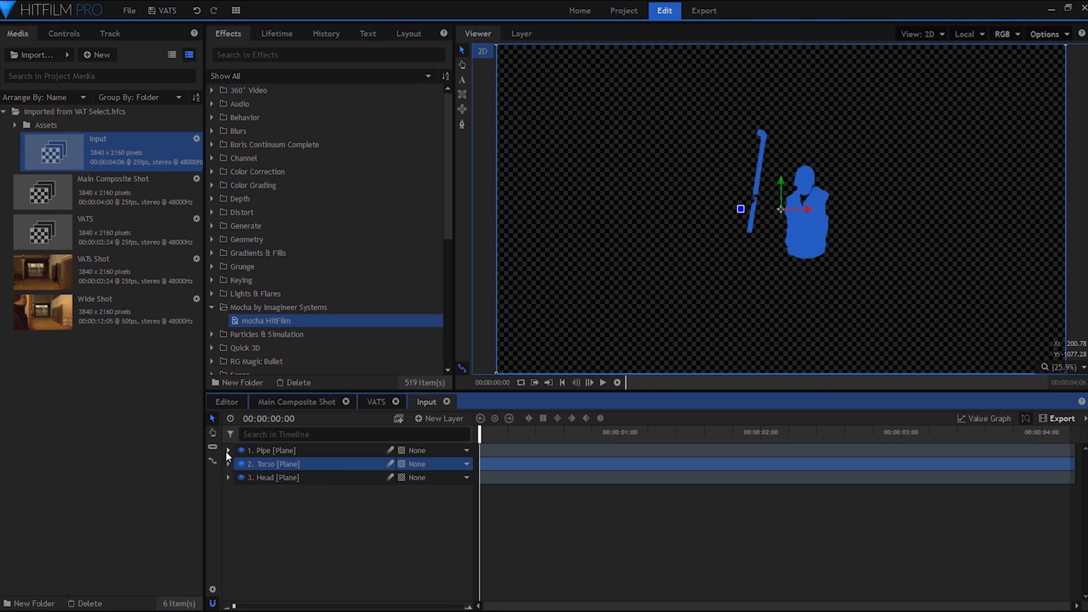
{"action": "left_click", "coordinate": [240, 450]}
{"action": "left_click", "coordinate": [272, 477], "text": "shift"}
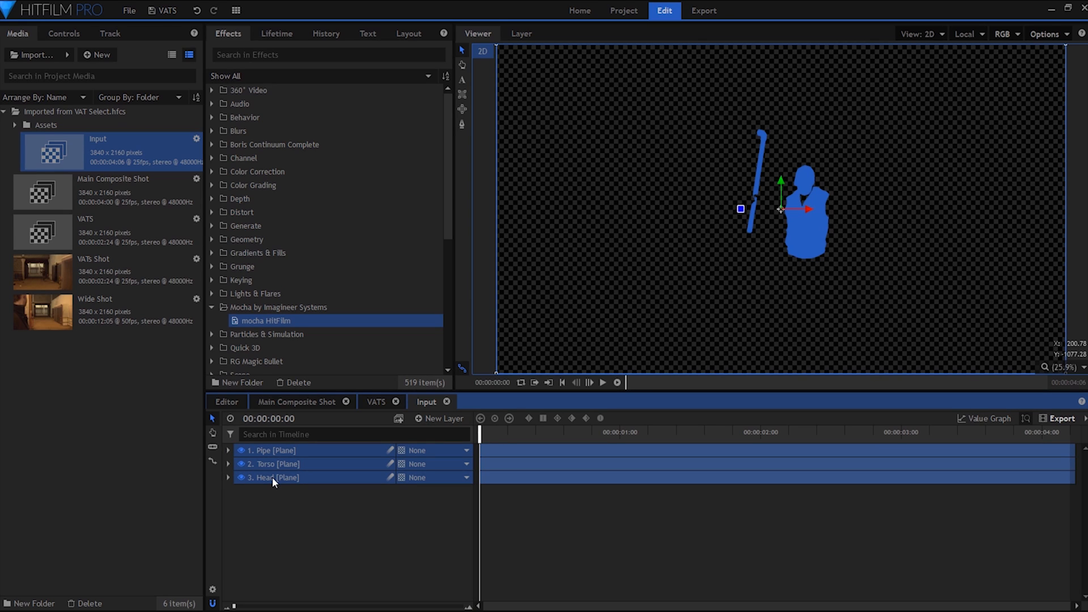
{"action": "left_click", "coordinate": [374, 402]}
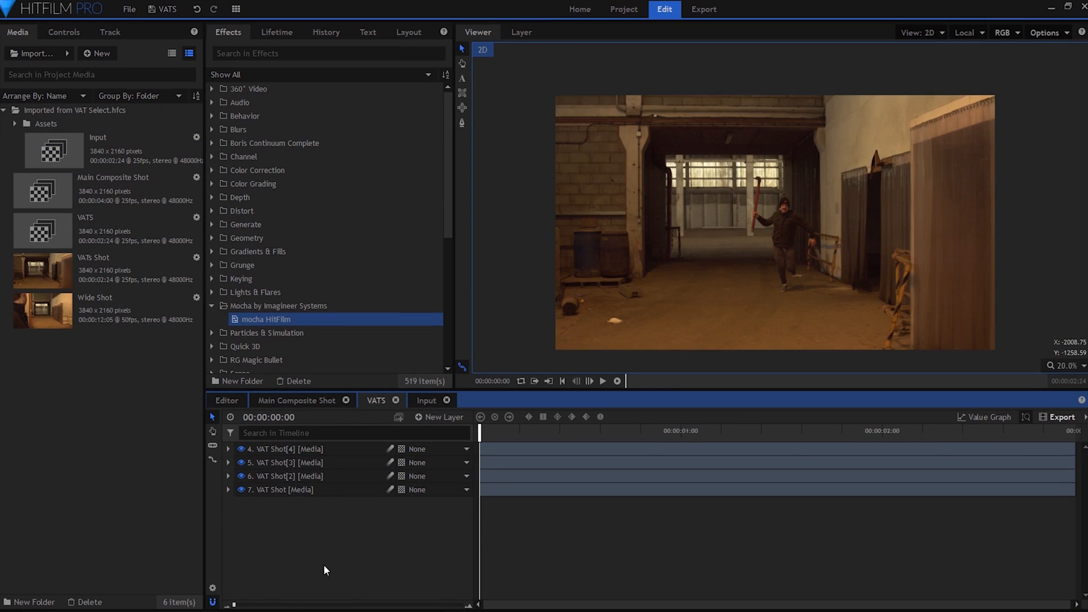
{"action": "key", "text": "ctrl+v"}
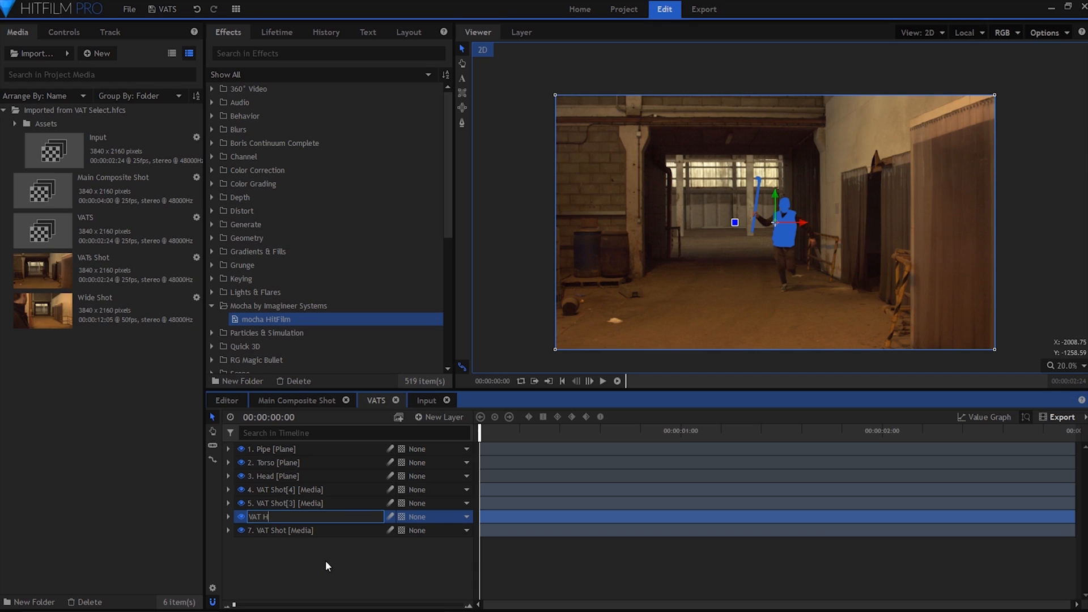
Rename the three VAT Shot duplicates as VAT Head, VAT Torso and VAT Pipe, with VAT Pipe uppermost.
{"action": "double_click", "coordinate": [332, 501]}
{"action": "type", "text": "VAT T"}
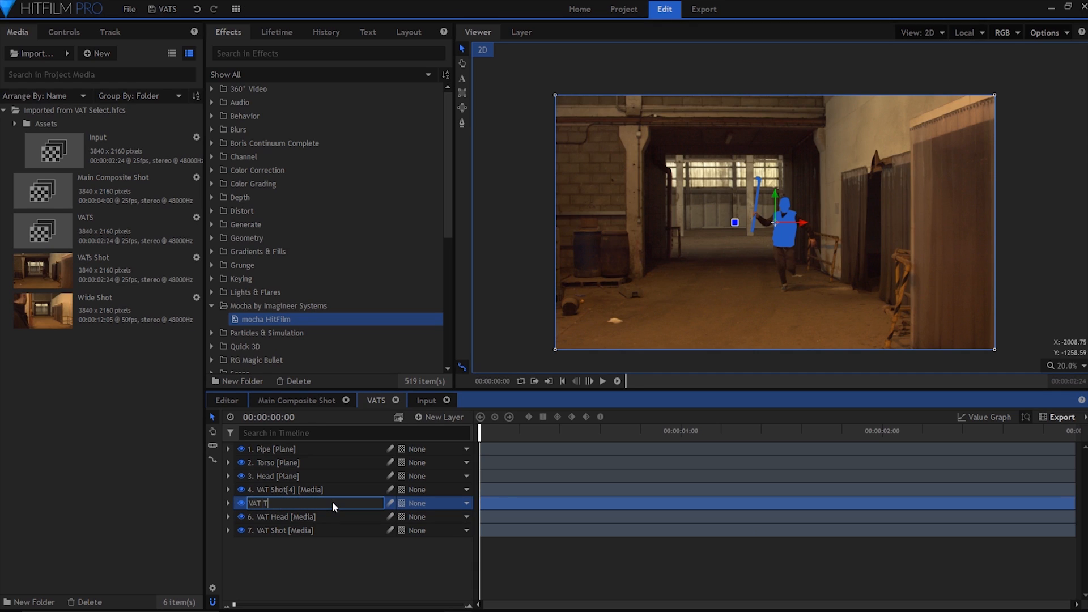
{"action": "type", "text": "orso [Media"}
{"action": "key", "text": "Return"}
{"action": "double_click", "coordinate": [339, 488]}
{"action": "type", "text": "VAT "}
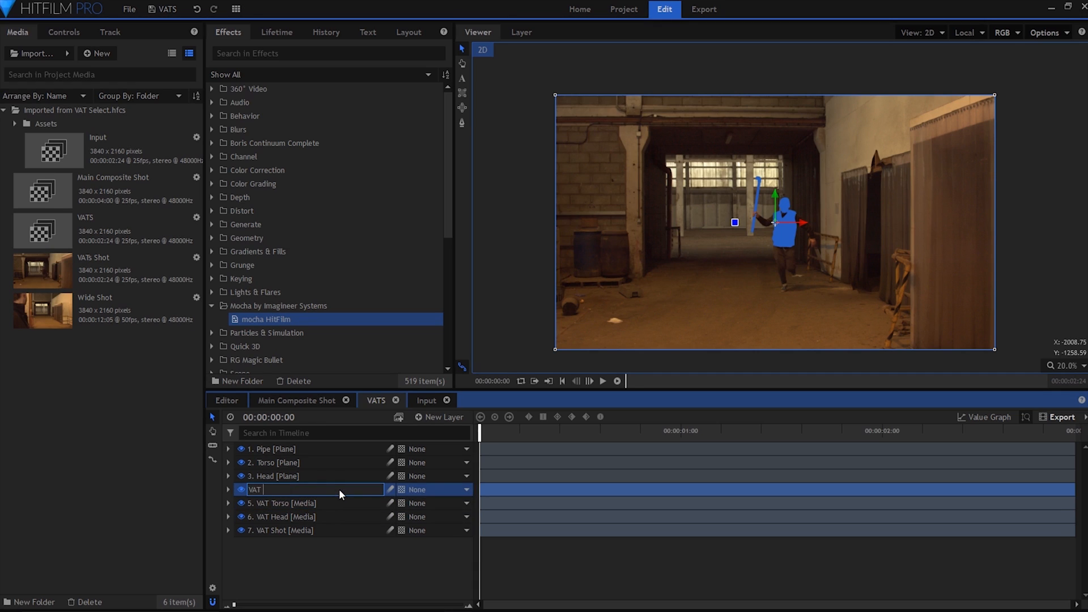
{"action": "type", "text": "Pipe"}
Copy the mask from the Head plane onto the VAT Head layer and hide the Head plane.
{"action": "left_click", "coordinate": [226, 476]}
{"action": "left_click", "coordinate": [227, 477]}
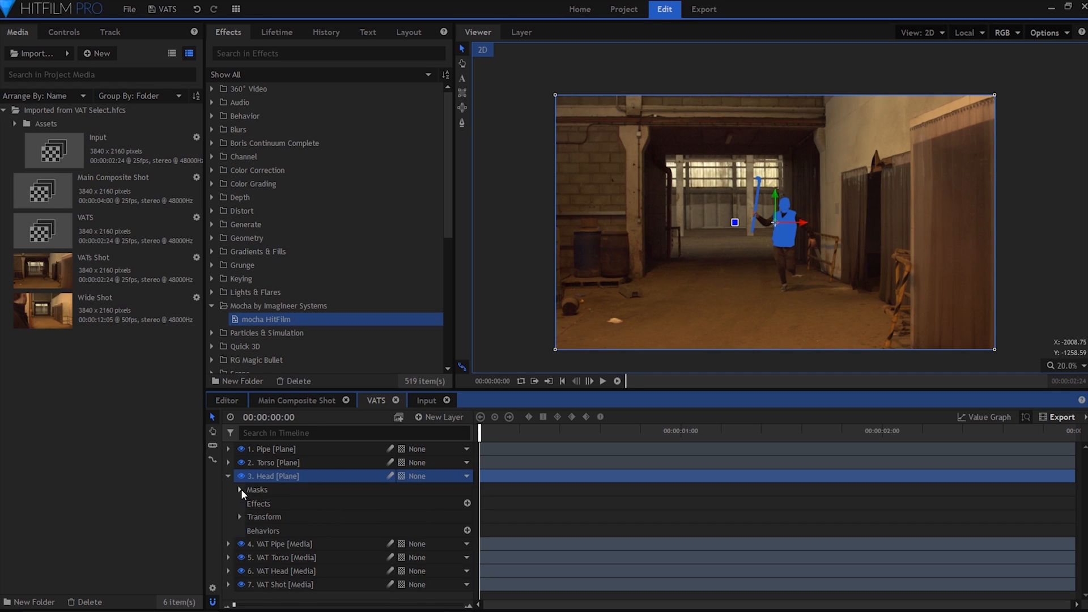
{"action": "left_click", "coordinate": [241, 488]}
{"action": "left_click", "coordinate": [290, 503]}
{"action": "key", "text": "ctrl+c"}
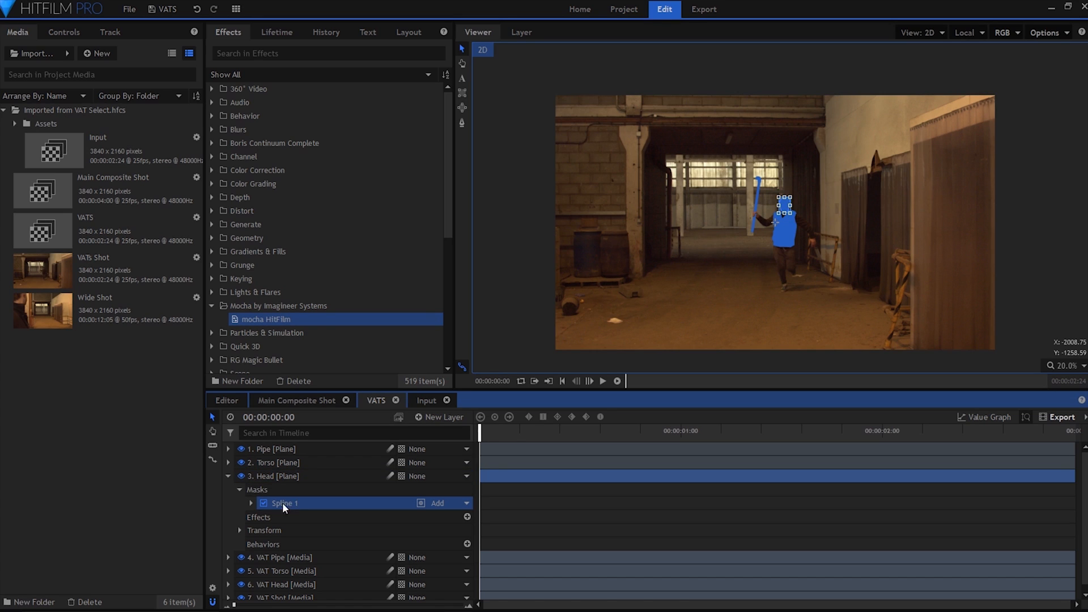
{"action": "left_click", "coordinate": [228, 476]}
{"action": "left_click", "coordinate": [241, 476]}
{"action": "left_click", "coordinate": [269, 517]}
{"action": "key", "text": "ctrl+v"}
{"action": "left_click", "coordinate": [228, 516]}
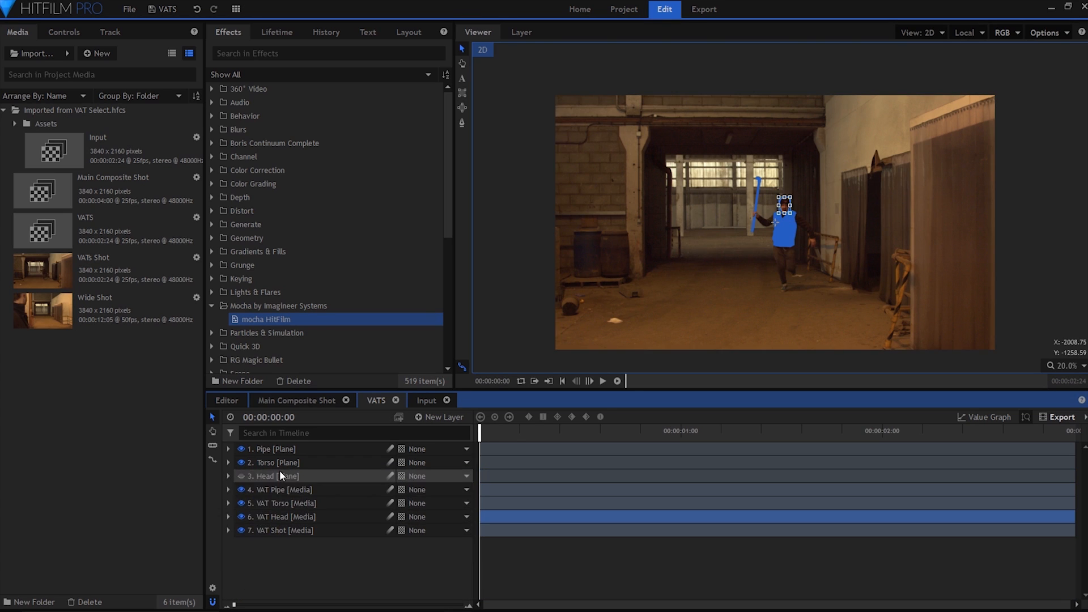
Copy the mask from the Torso plane onto the VAT Torso layer and hide the Torso plane.
{"action": "left_click", "coordinate": [276, 463]}
{"action": "left_click", "coordinate": [228, 462]}
{"action": "left_click", "coordinate": [241, 476]}
{"action": "left_click", "coordinate": [277, 490]}
{"action": "key", "text": "ctrl+c"}
{"action": "left_click", "coordinate": [228, 462]}
{"action": "left_click", "coordinate": [281, 504]}
{"action": "key", "text": "ctrl+v"}
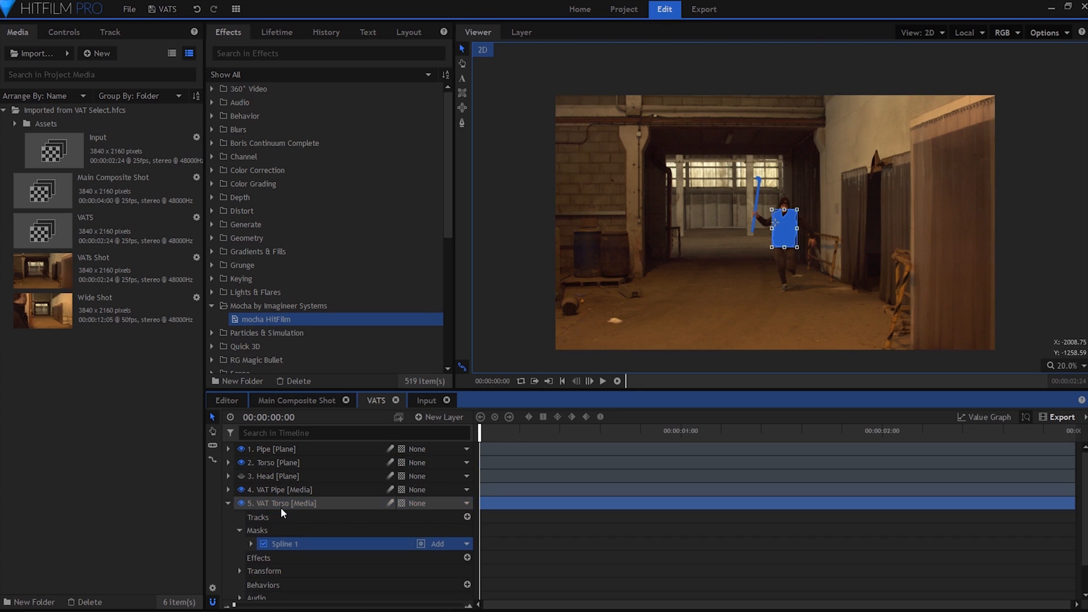
{"action": "left_click", "coordinate": [228, 503]}
Copy the mask from the Pipe plane onto the VAT Pipe layer and hide the Pipe plane.
{"action": "left_click", "coordinate": [233, 449]}
{"action": "left_click", "coordinate": [228, 449]}
{"action": "left_click", "coordinate": [240, 462]}
{"action": "left_click", "coordinate": [284, 476]}
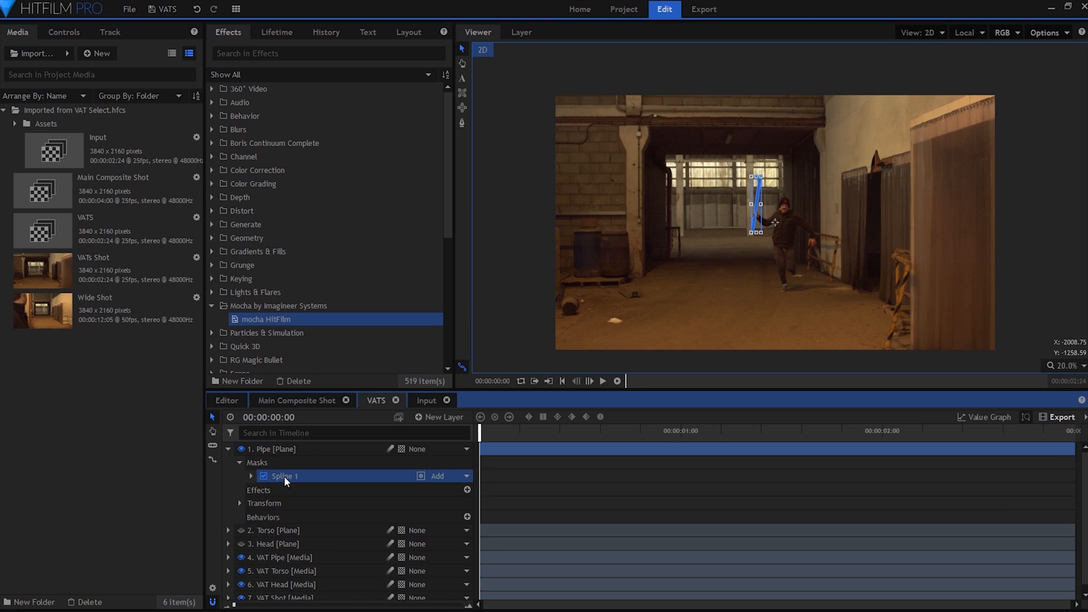
{"action": "left_click", "coordinate": [228, 448]}
{"action": "left_click", "coordinate": [240, 448]}
{"action": "left_click", "coordinate": [278, 490]}
{"action": "key", "text": "ctrl+v"}
{"action": "left_click", "coordinate": [228, 489]}
Hide and show the bottom VAT Shot layer to check the masked pipe, torso and head cutouts.
{"action": "left_click", "coordinate": [288, 550]}
{"action": "left_click", "coordinate": [266, 530]}
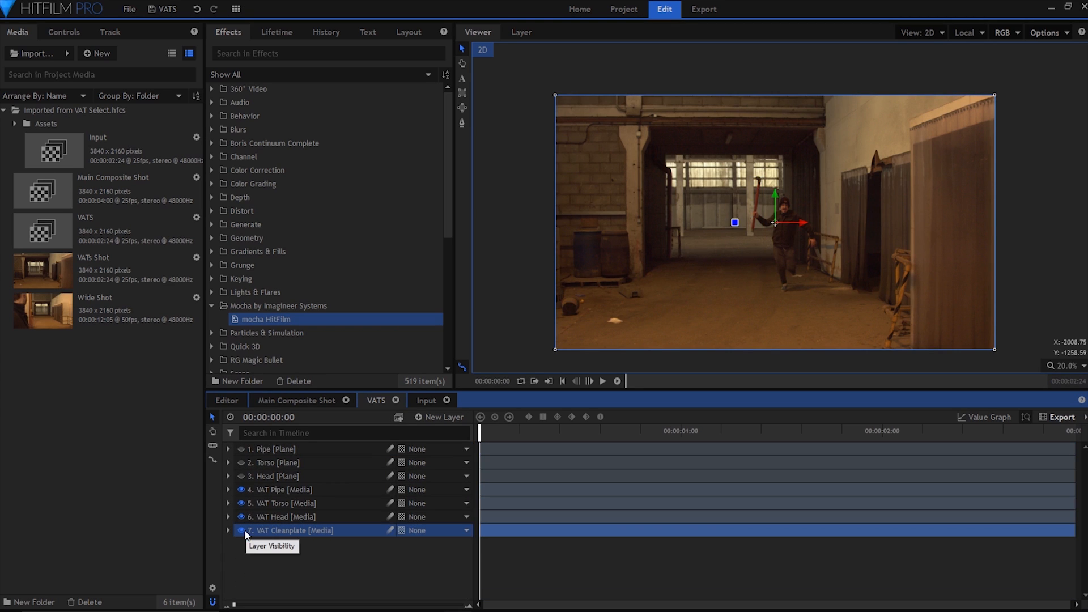
{"action": "left_click", "coordinate": [254, 561]}
{"action": "left_click", "coordinate": [241, 530]}
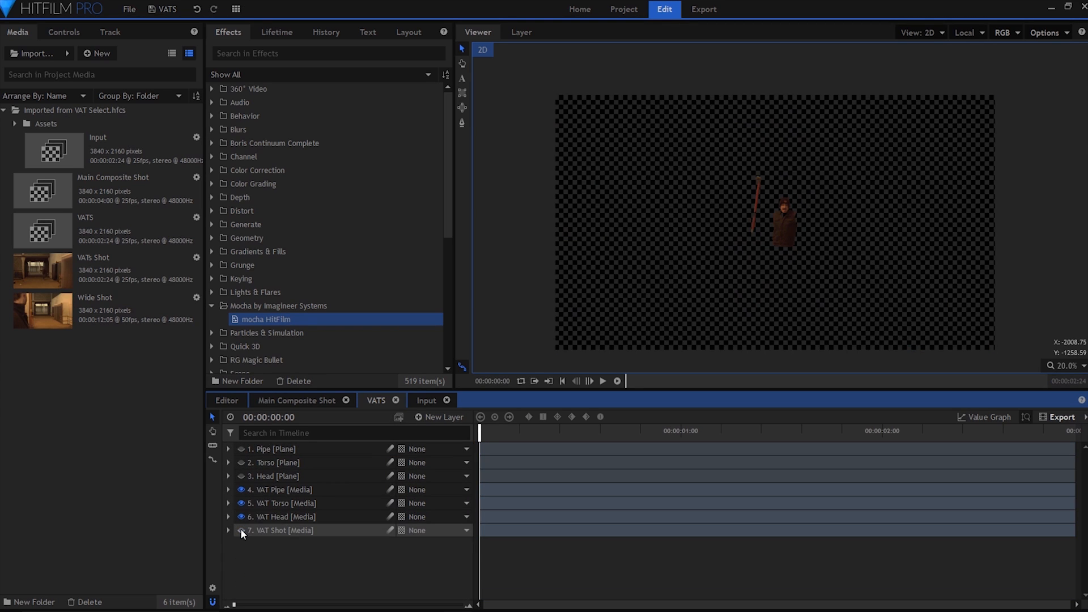
{"action": "left_click", "coordinate": [240, 530]}
{"action": "left_click", "coordinate": [241, 529]}
{"action": "left_click", "coordinate": [241, 530]}
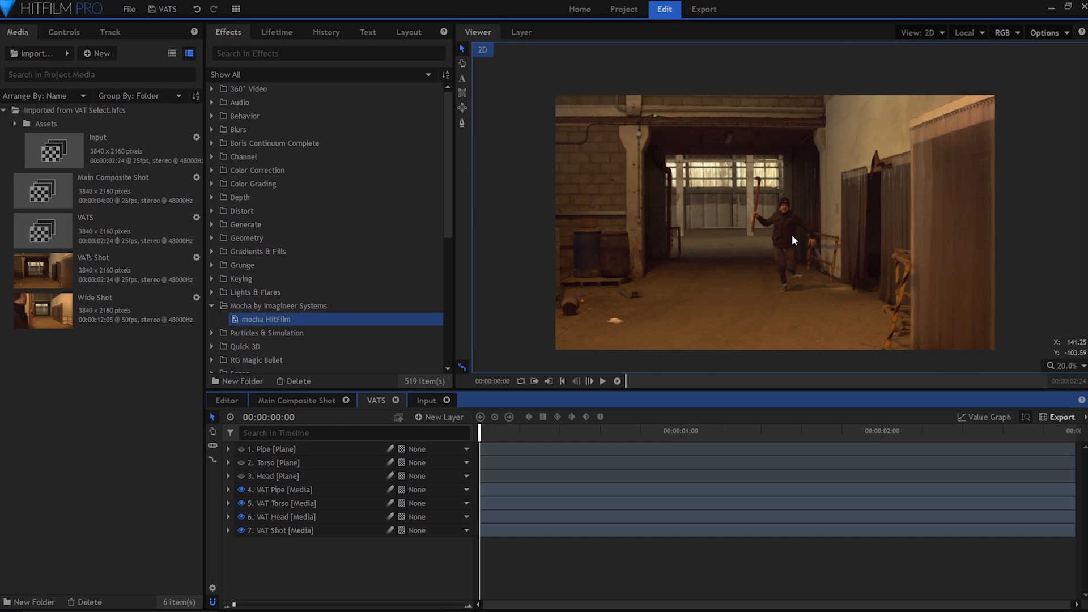
Apply the Fractal Noise effect to the VAT Torso layer.
{"action": "scroll", "coordinate": [792, 237], "scroll_direction": "up", "scroll_amount": 2}
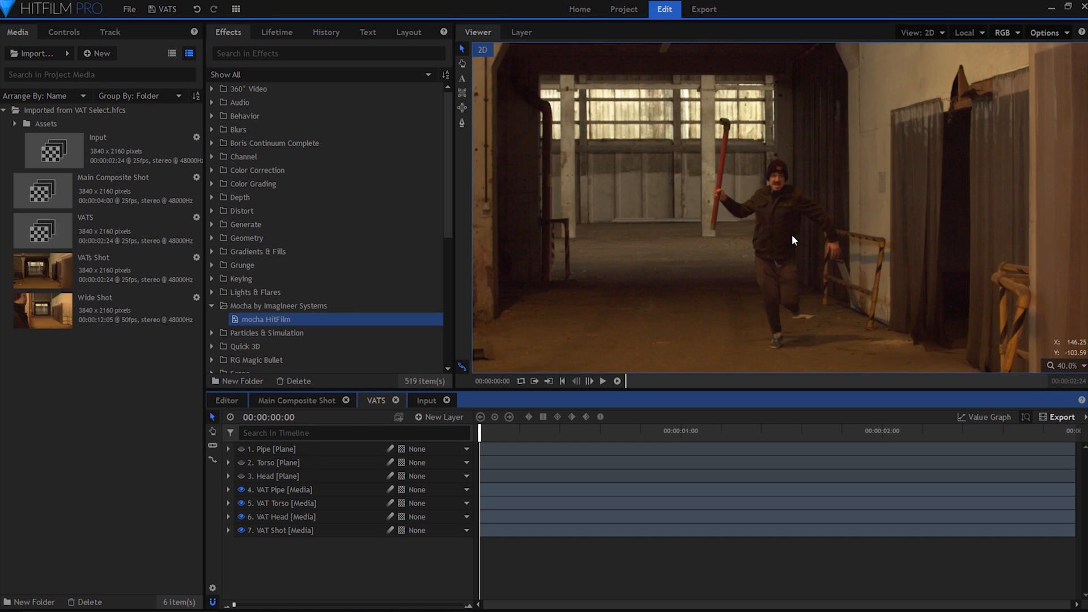
{"action": "left_click", "coordinate": [299, 502]}
{"action": "left_click", "coordinate": [56, 35]}
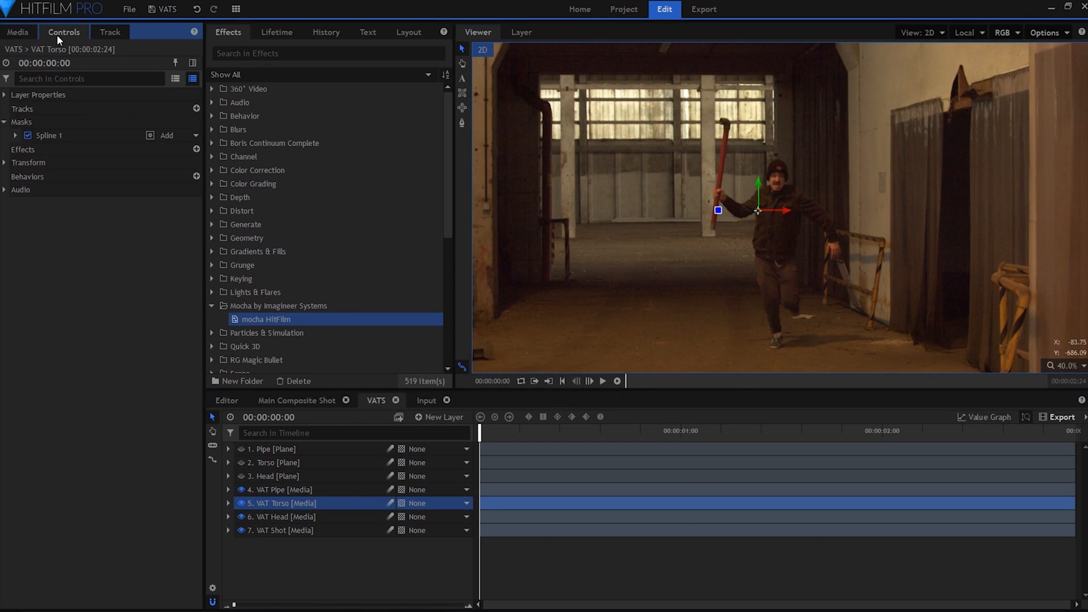
{"action": "left_click", "coordinate": [212, 225]}
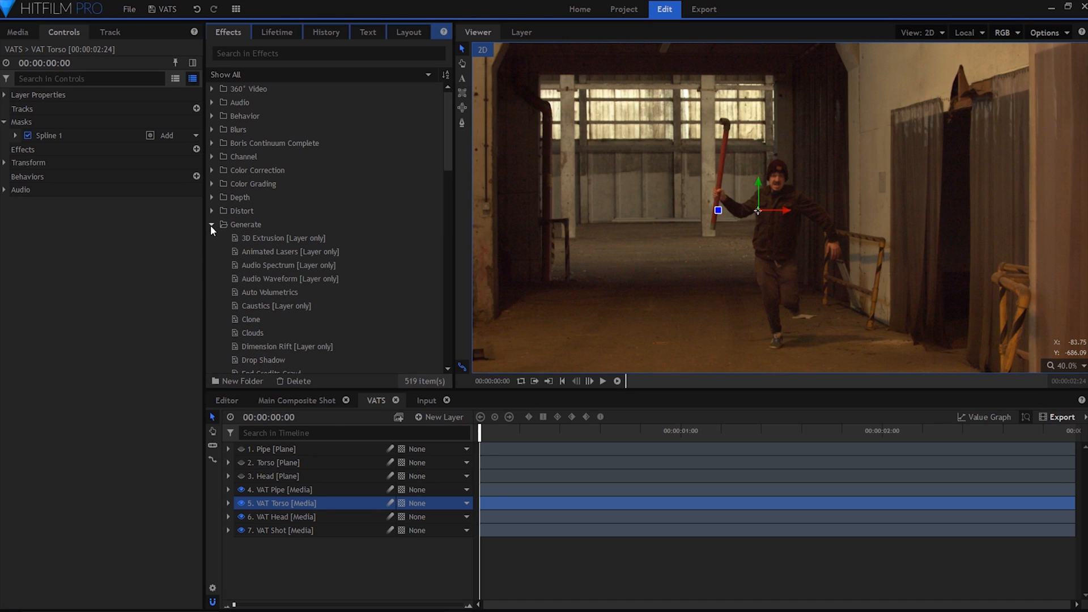
{"action": "scroll", "coordinate": [267, 283], "scroll_direction": "down", "scroll_amount": 1}
{"action": "left_click_drag", "start_coordinate": [266, 348], "coordinate": [278, 503]}
Set the torso's Fractal Noise type to Marble and its interpolation to Block.
{"action": "left_click", "coordinate": [15, 162]}
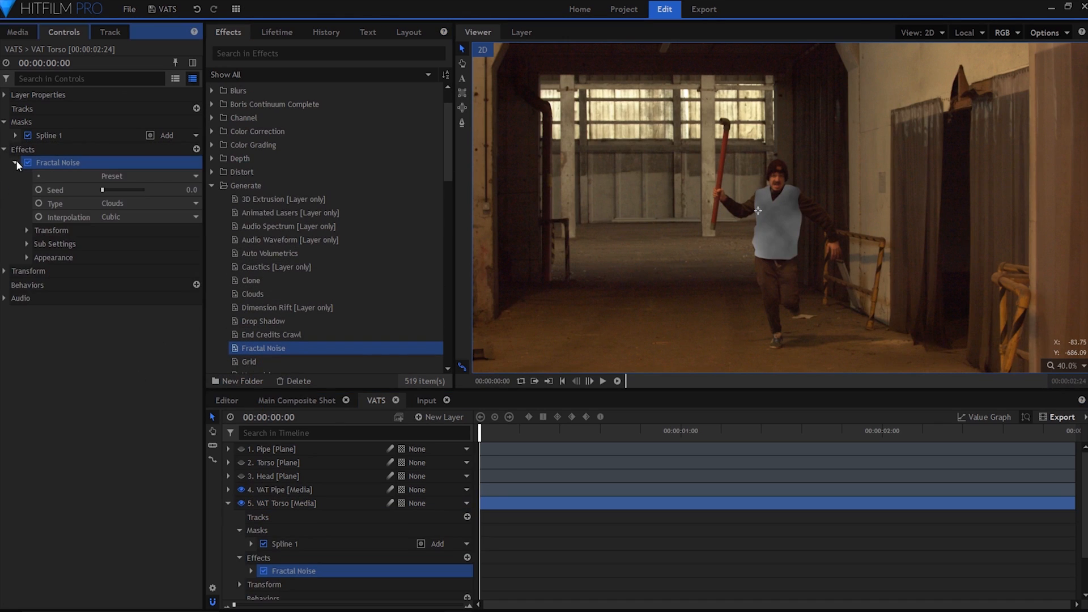
{"action": "left_click", "coordinate": [165, 204]}
{"action": "left_click", "coordinate": [173, 263]}
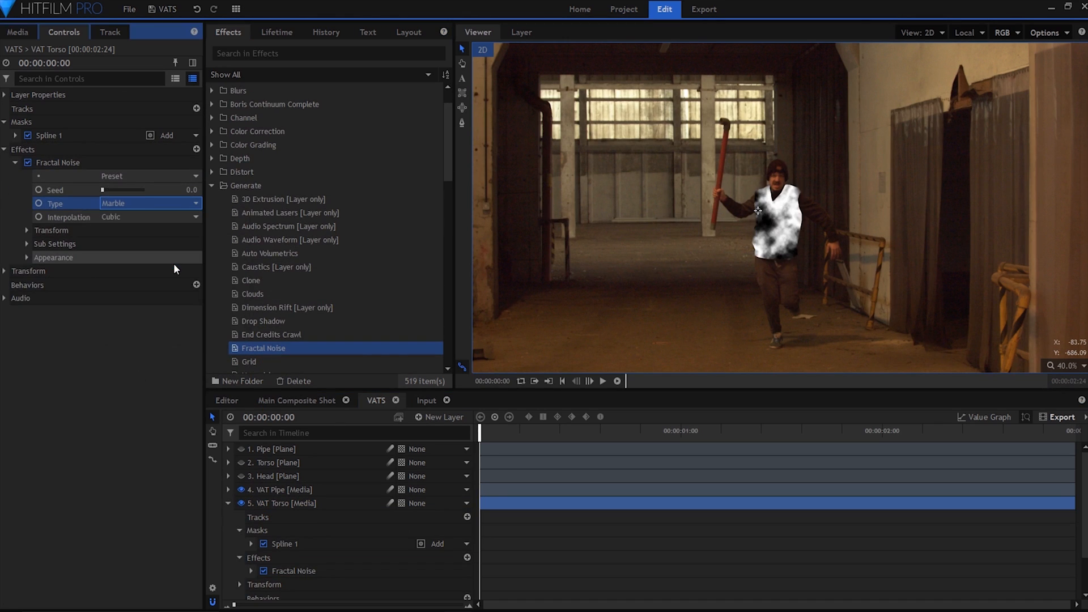
{"action": "left_click", "coordinate": [173, 218]}
{"action": "left_click", "coordinate": [174, 232]}
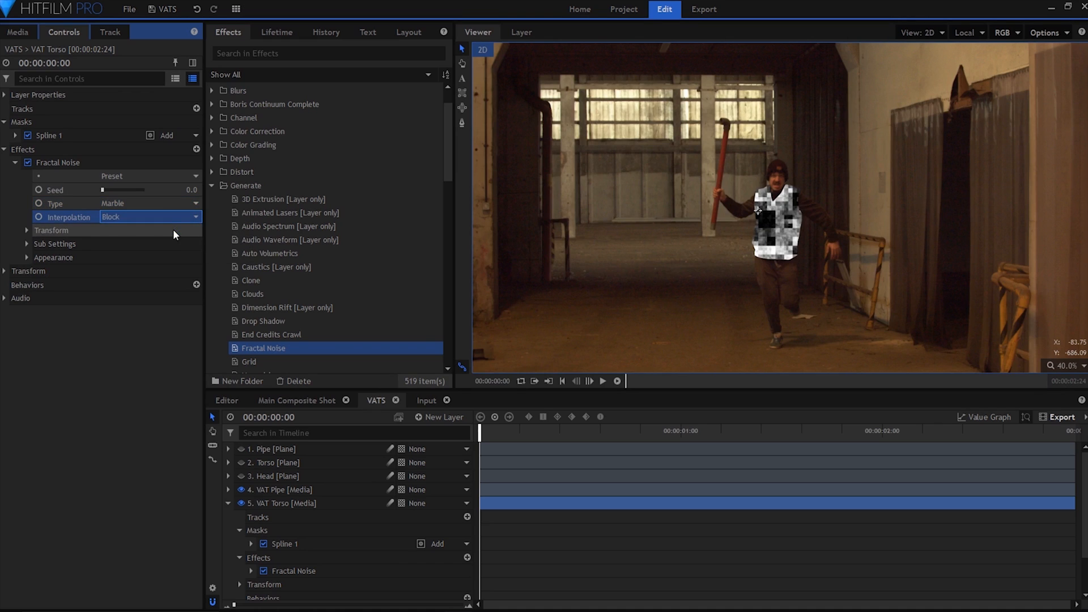
Set the Fractal Noise scale to 20 px, with axis scale X at 10000% and Y at 1%.
{"action": "left_click", "coordinate": [28, 228]}
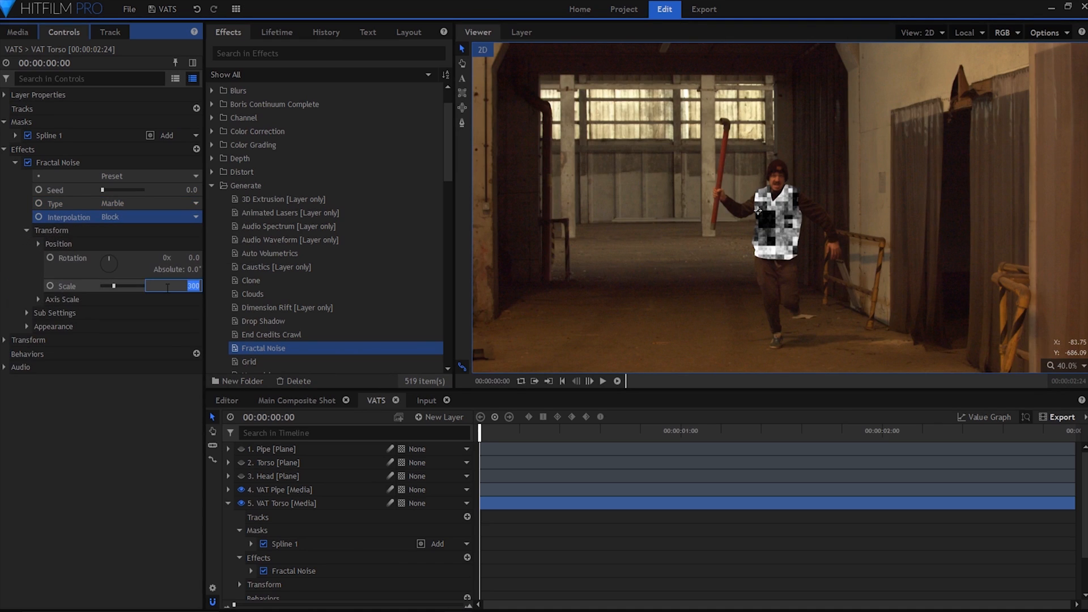
{"action": "key", "text": "Return"}
{"action": "left_click", "coordinate": [39, 299]}
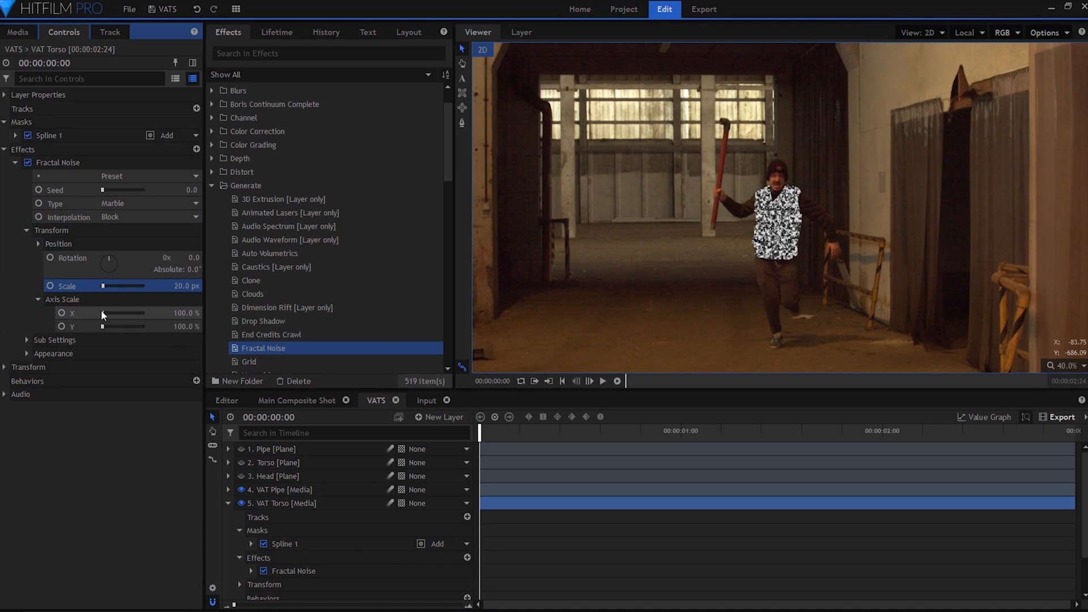
{"action": "left_click_drag", "start_coordinate": [102, 312], "coordinate": [162, 316]}
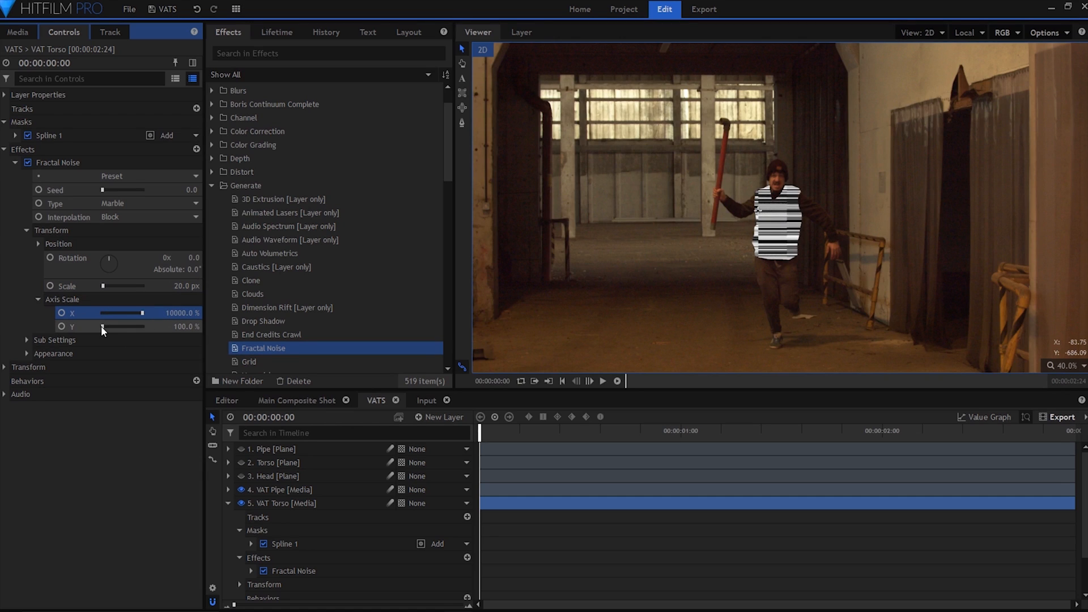
{"action": "left_click", "coordinate": [187, 327]}
{"action": "type", "text": "1"}
{"action": "key", "text": "Return"}
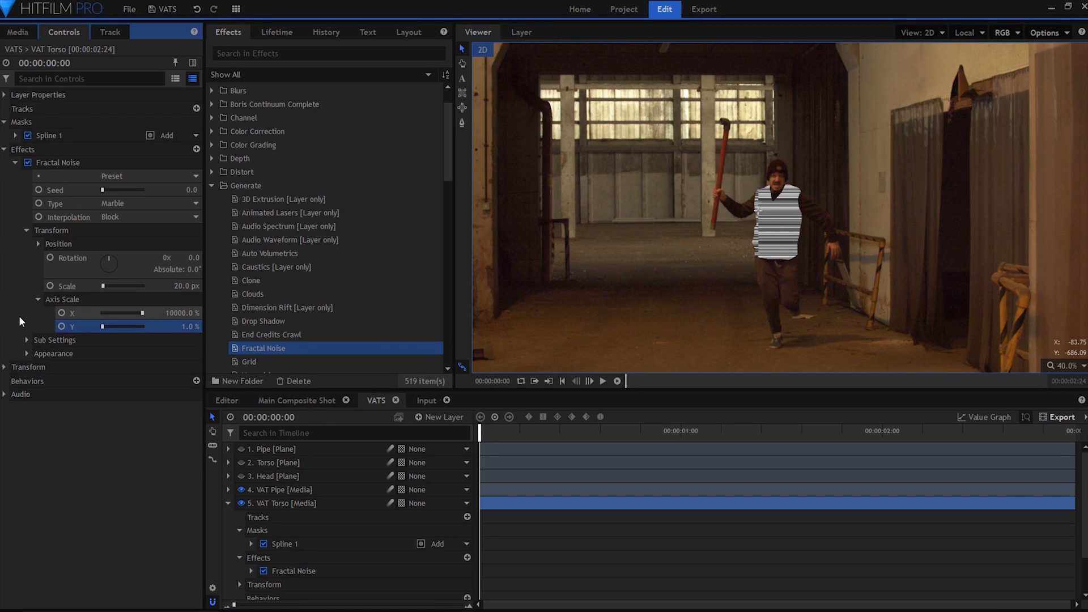
Set the Fractal Noise sub settings to 1 sub level, 70% influence and 42% scale.
{"action": "left_click", "coordinate": [29, 340]}
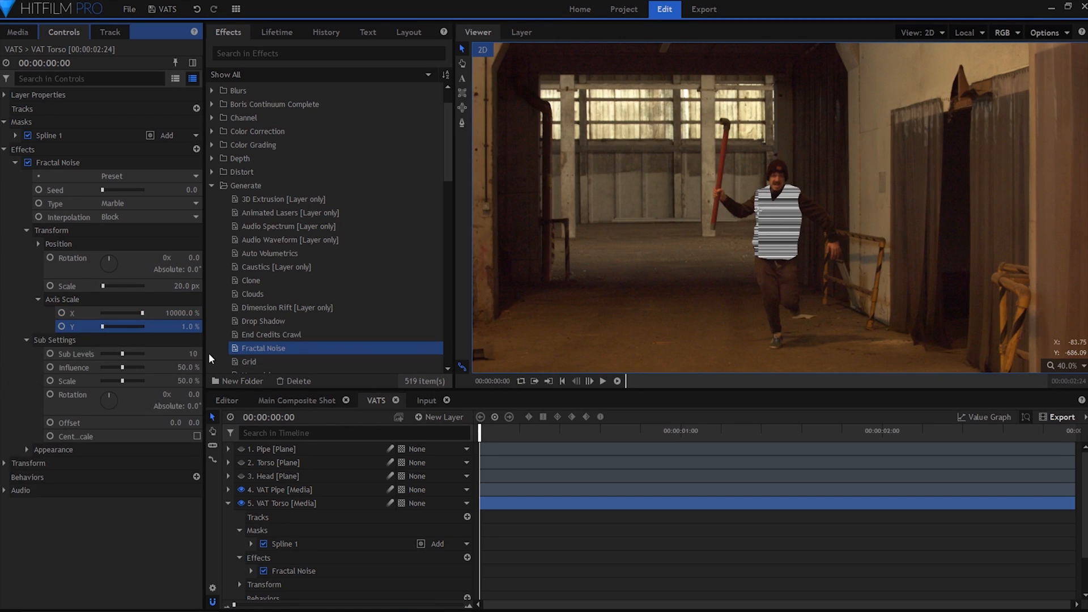
{"action": "type", "text": "1"}
{"action": "key", "text": "Return"}
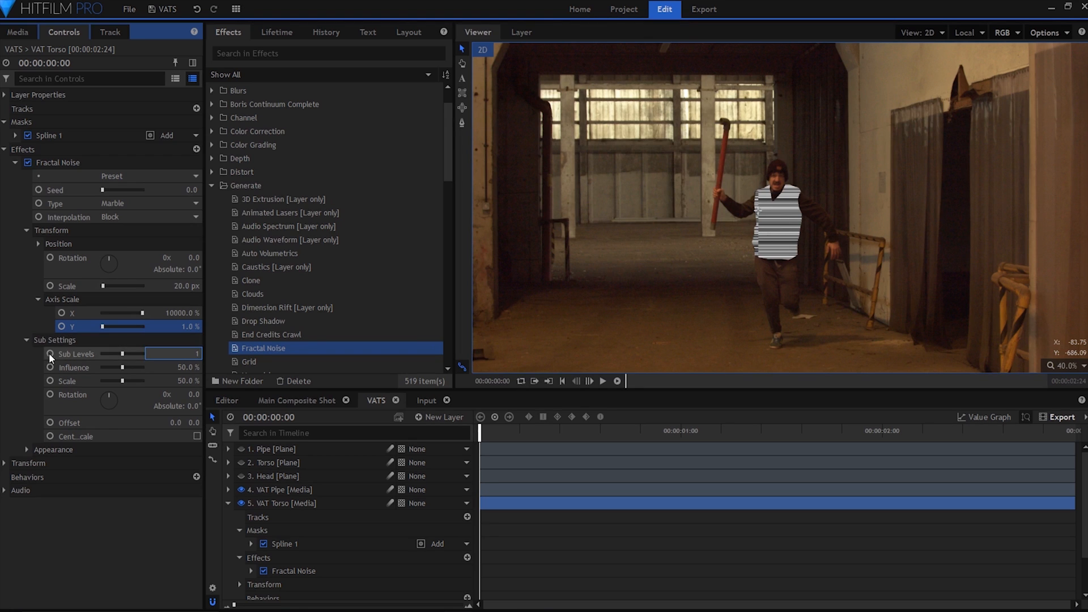
{"action": "type", "text": "70"}
{"action": "key", "text": "Tab"}
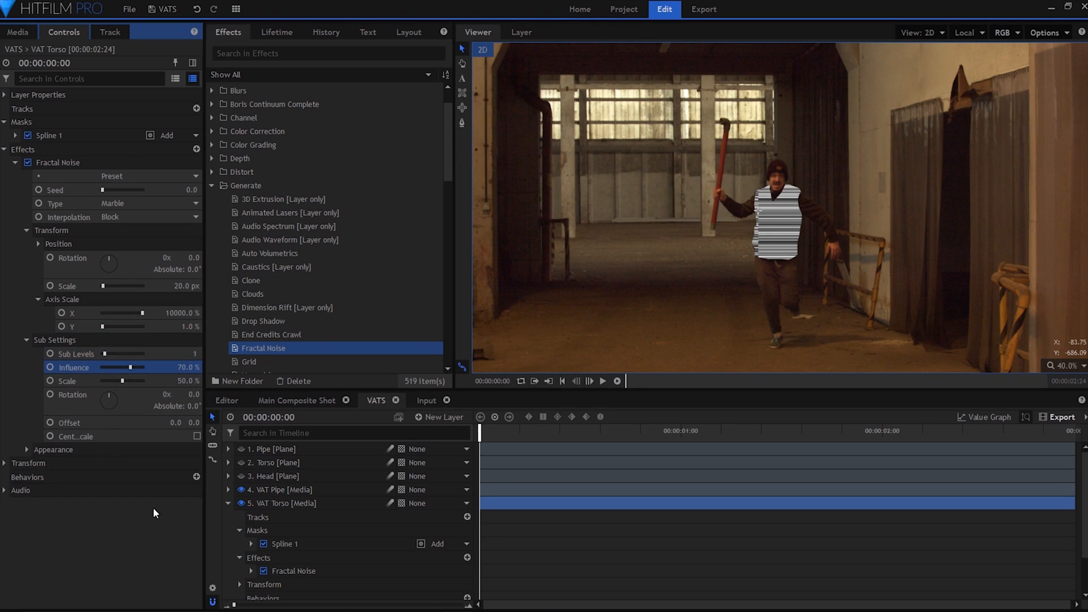
{"action": "type", "text": "42"}
{"action": "key", "text": "Return"}
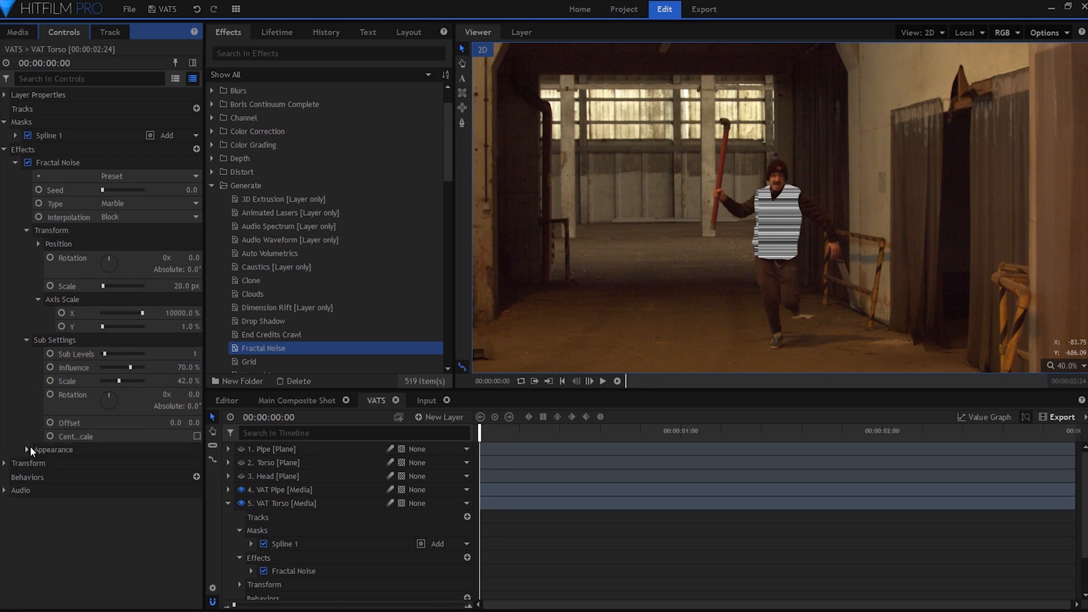
Set the Fractal Noise Color 1 to white and Color 2 to green #00aa00.
{"action": "left_click", "coordinate": [26, 449]}
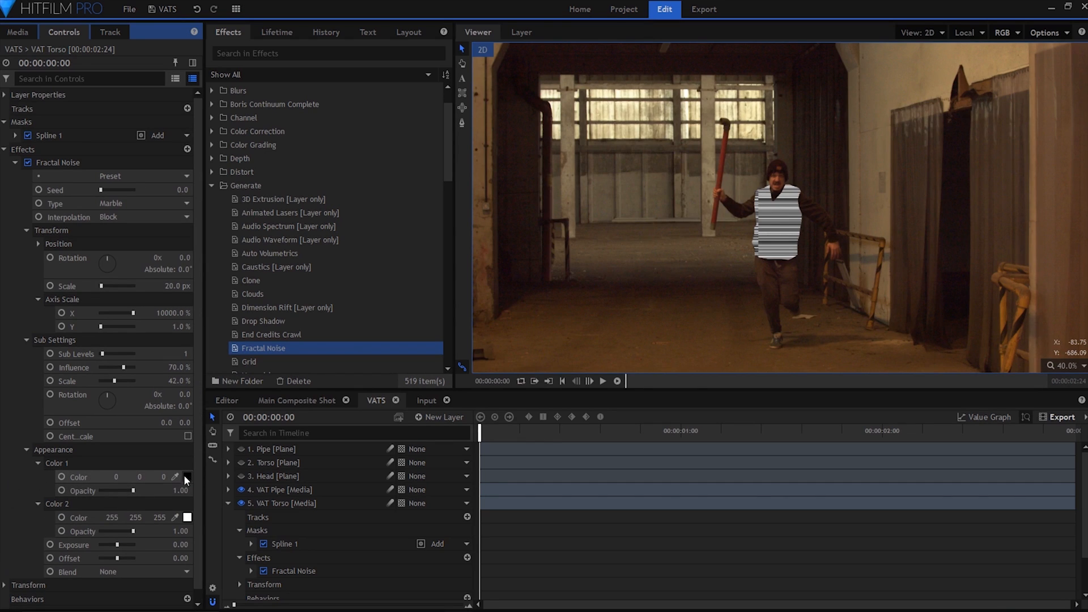
{"action": "left_click", "coordinate": [186, 477]}
{"action": "left_click", "coordinate": [520, 284]}
{"action": "left_click", "coordinate": [618, 410]}
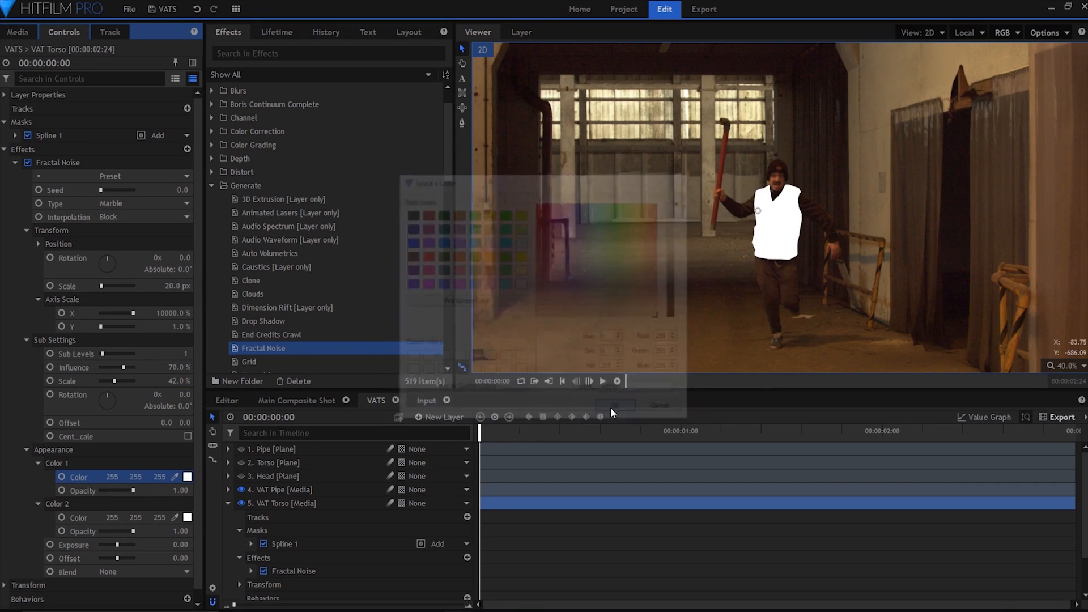
{"action": "left_click", "coordinate": [187, 517]}
{"action": "left_click", "coordinate": [479, 215]}
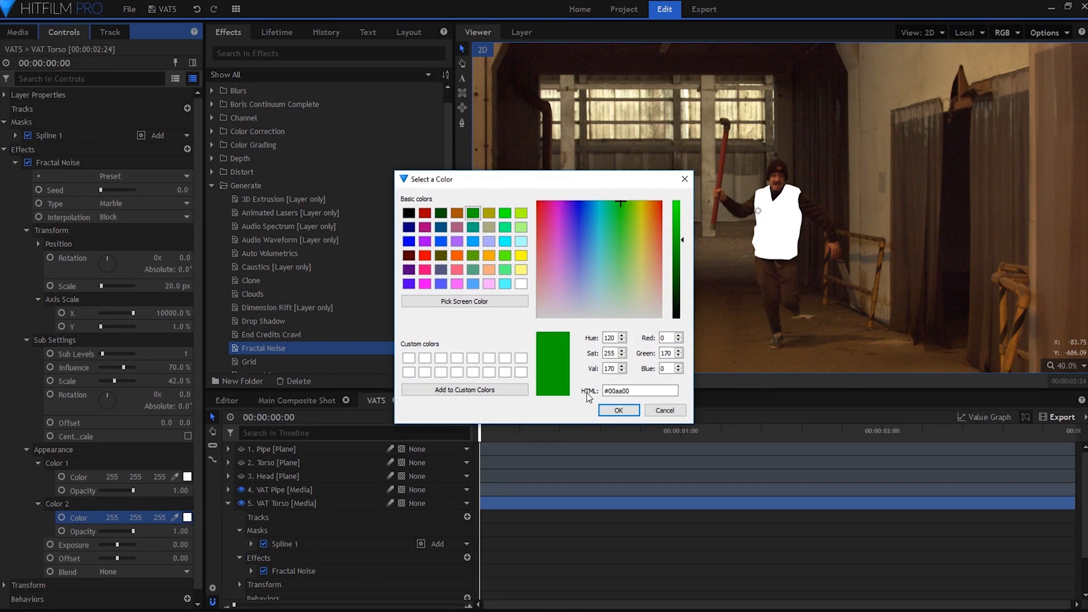
{"action": "left_click", "coordinate": [618, 410]}
Set the Fractal Noise exposure to 10, its offset to -0.5 and its blend to Multiply.
{"action": "left_click", "coordinate": [172, 544]}
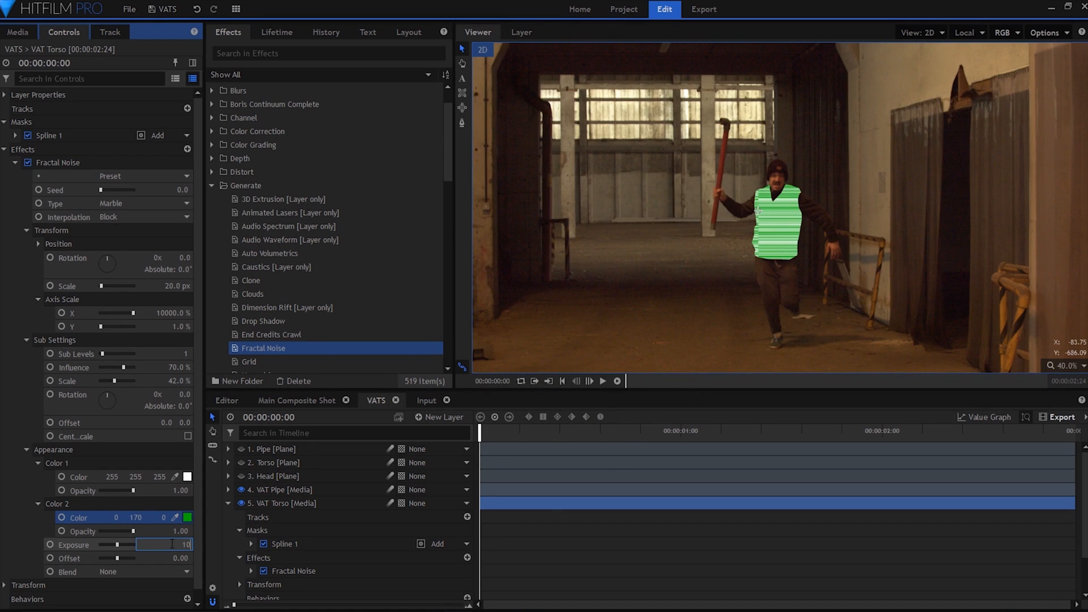
{"action": "type", "text": "10"}
{"action": "key", "text": "Return"}
{"action": "left_click", "coordinate": [181, 558]}
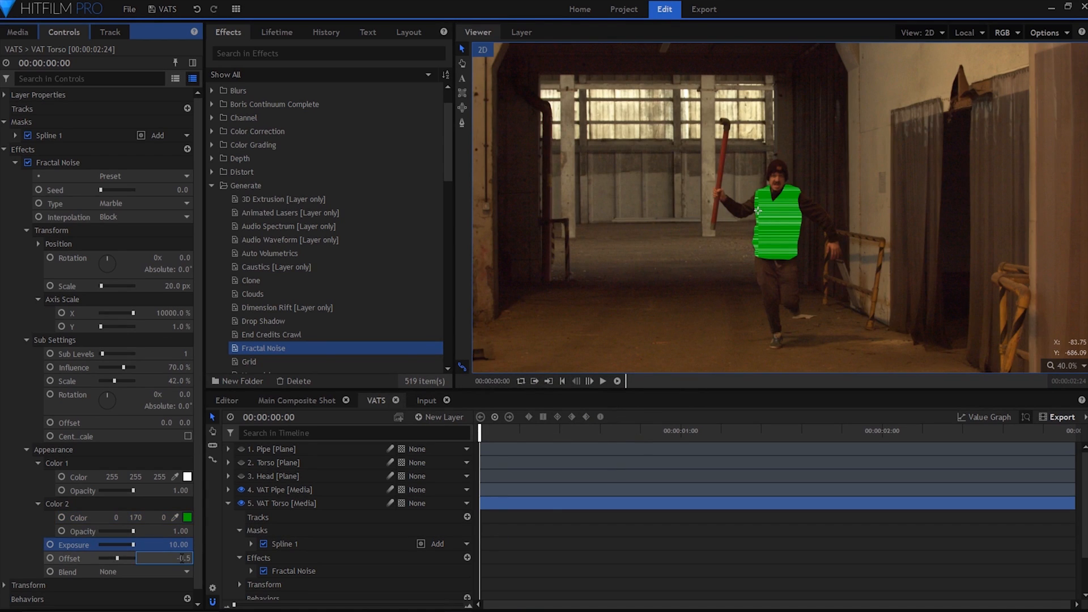
{"action": "key", "text": "Return"}
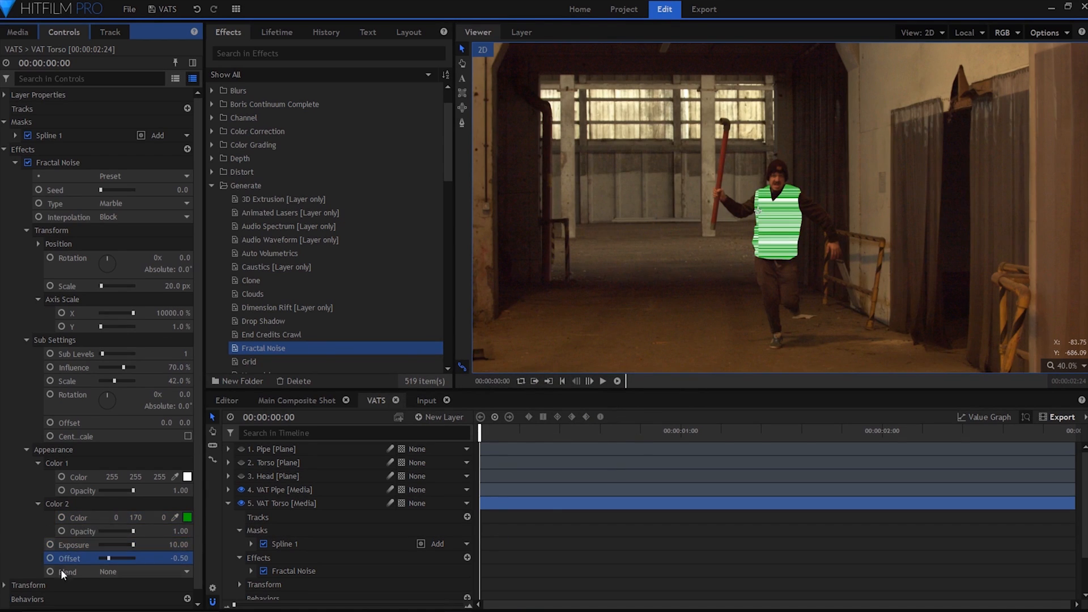
{"action": "left_click", "coordinate": [141, 572]}
{"action": "left_click", "coordinate": [152, 518]}
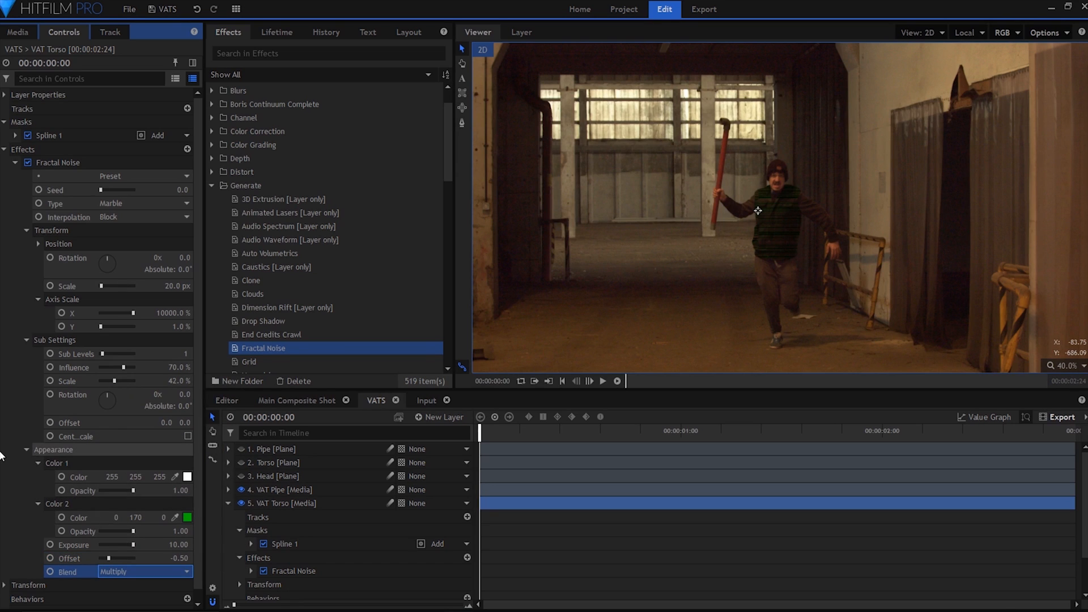
{"action": "left_click", "coordinate": [27, 449]}
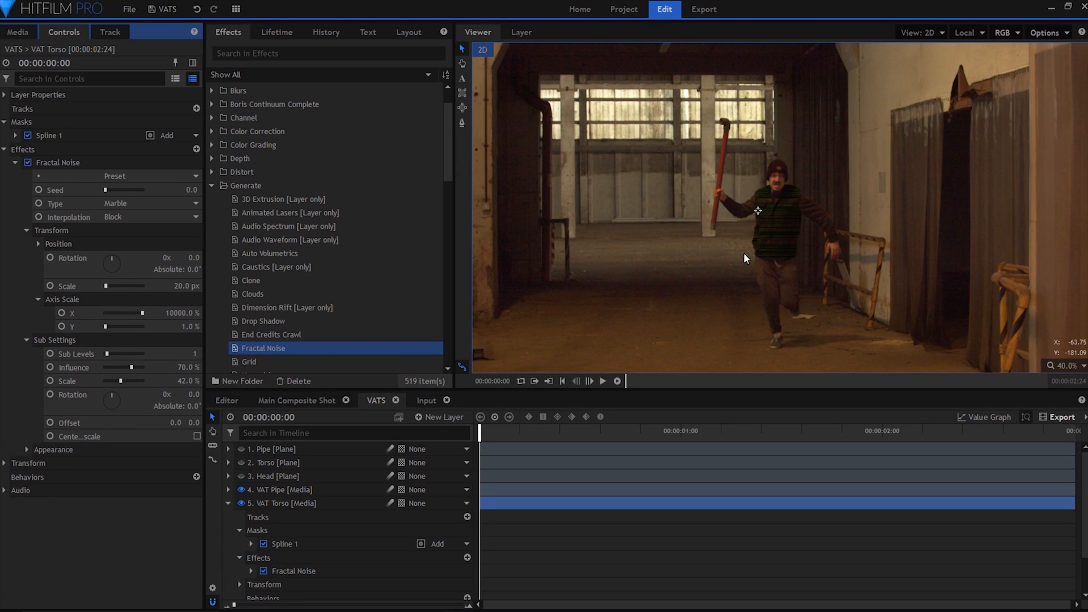
Add the Invert color grading effect to the VAT Torso layer, below Fractal Noise.
{"action": "left_click", "coordinate": [211, 185]}
{"action": "scroll", "coordinate": [209, 141], "scroll_direction": "down", "scroll_amount": 1}
{"action": "left_click", "coordinate": [210, 107]}
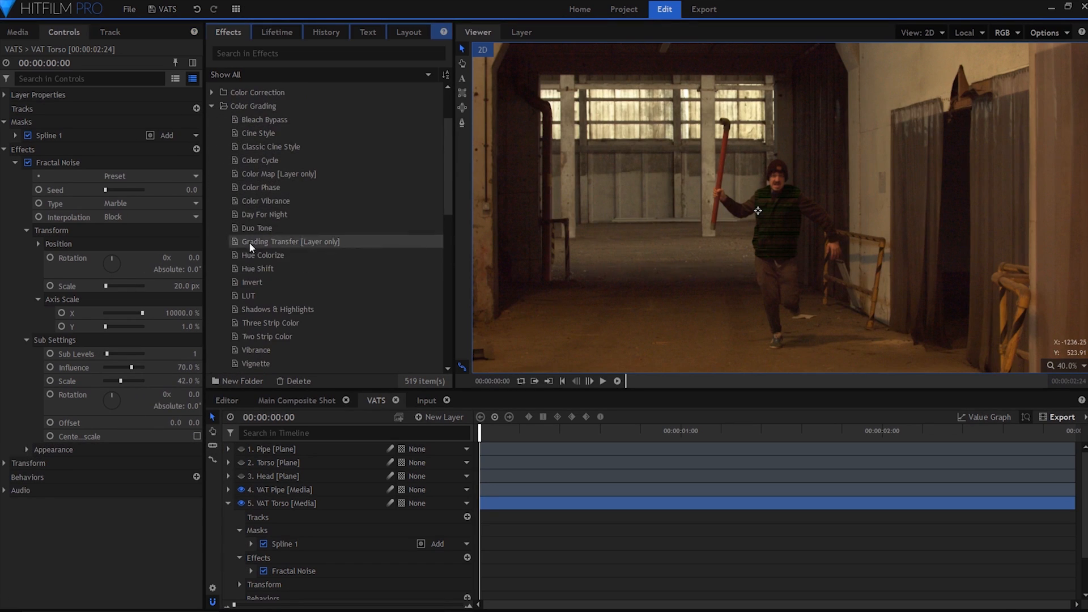
{"action": "left_click_drag", "start_coordinate": [252, 282], "coordinate": [100, 419]}
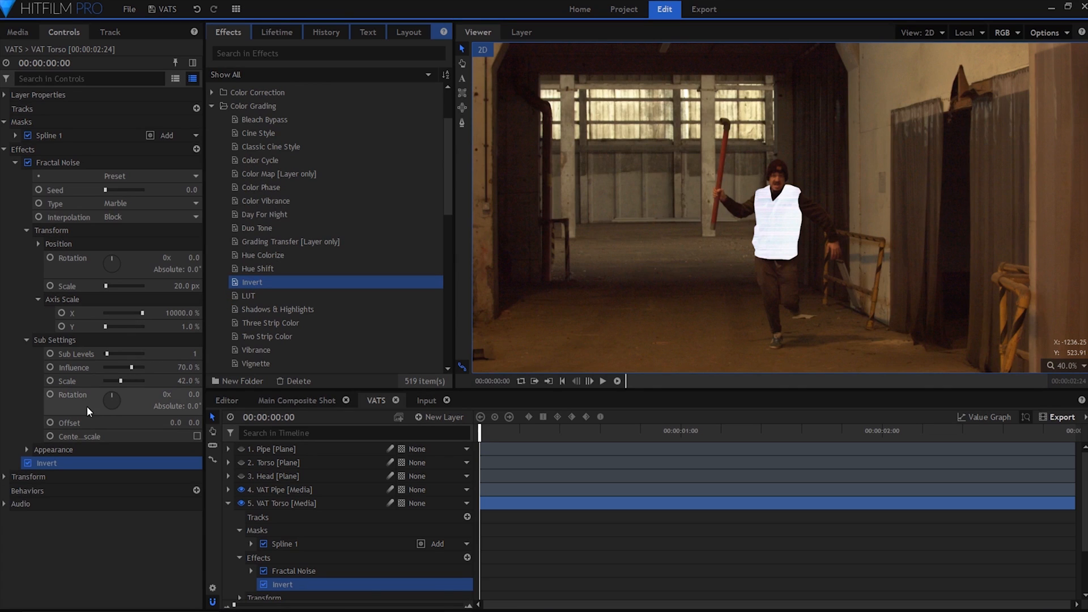
{"action": "scroll", "coordinate": [273, 220], "scroll_direction": "down", "scroll_amount": 8}
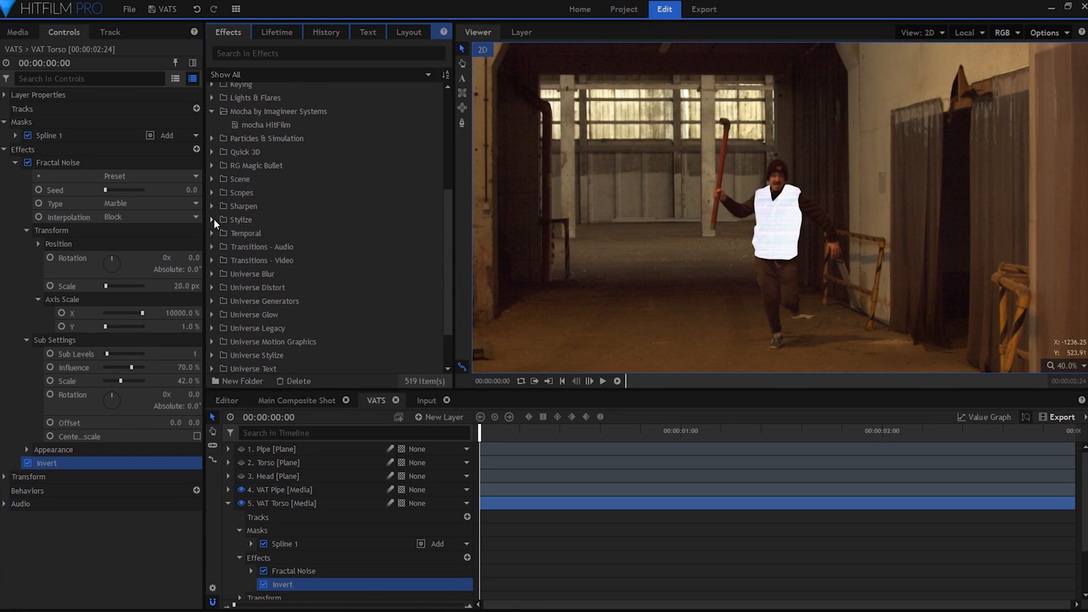
Add the Stylize Tint effect to the VAT Torso layer below Invert and base its brightness on Intensity.
{"action": "left_click", "coordinate": [212, 219]}
{"action": "left_click_drag", "start_coordinate": [240, 366], "coordinate": [88, 474]}
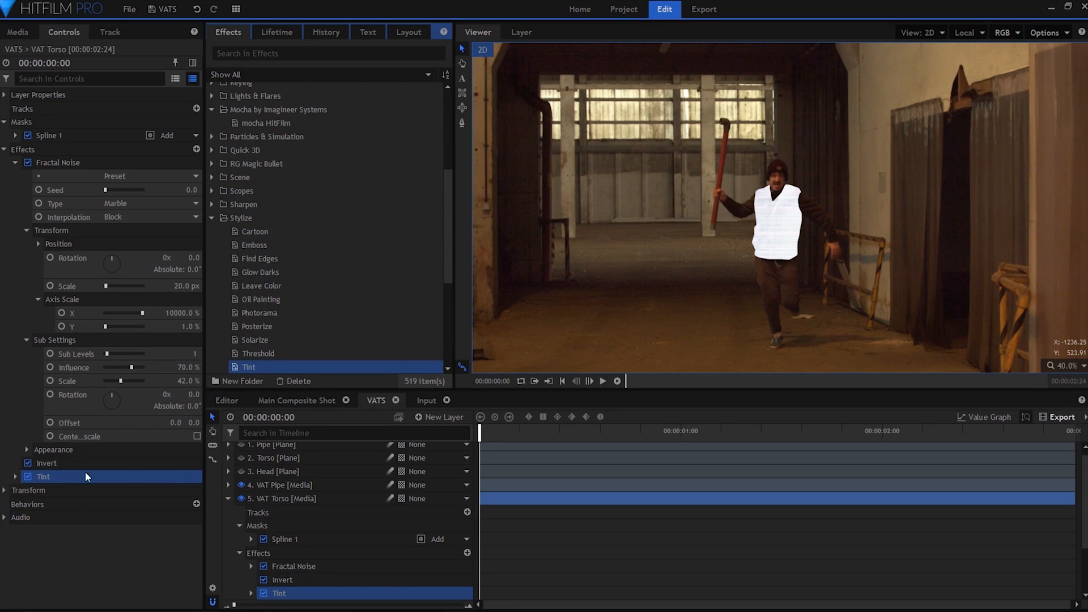
{"action": "left_click", "coordinate": [15, 477]}
{"action": "left_click", "coordinate": [165, 491]}
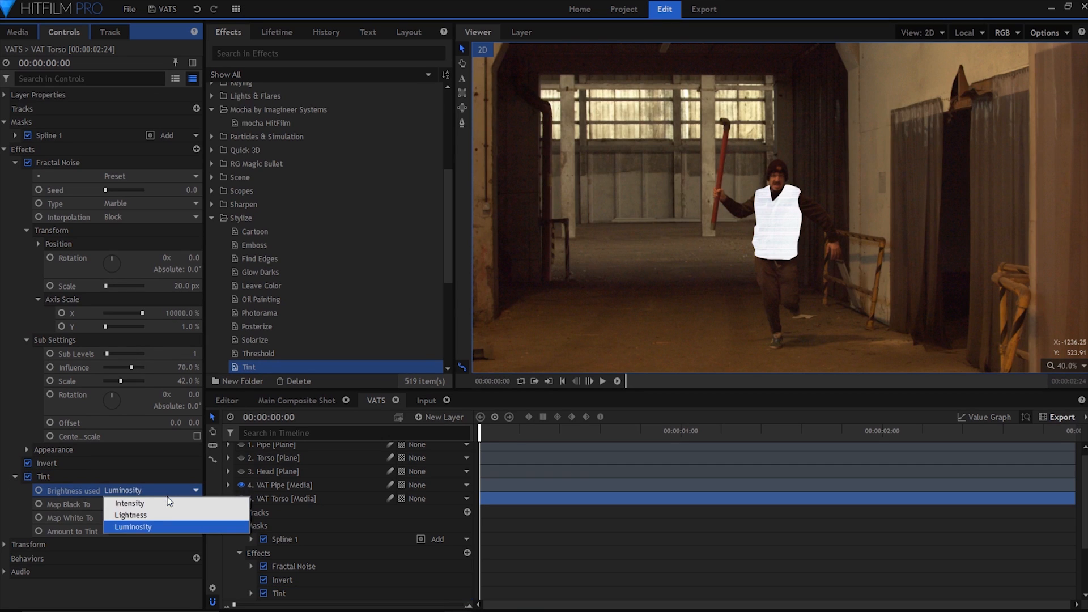
{"action": "left_click", "coordinate": [167, 498]}
Map the Tint black to green #00aa00 and white to bright green 0, 255, 0, with the tint amount at maximum.
{"action": "left_click", "coordinate": [196, 504]}
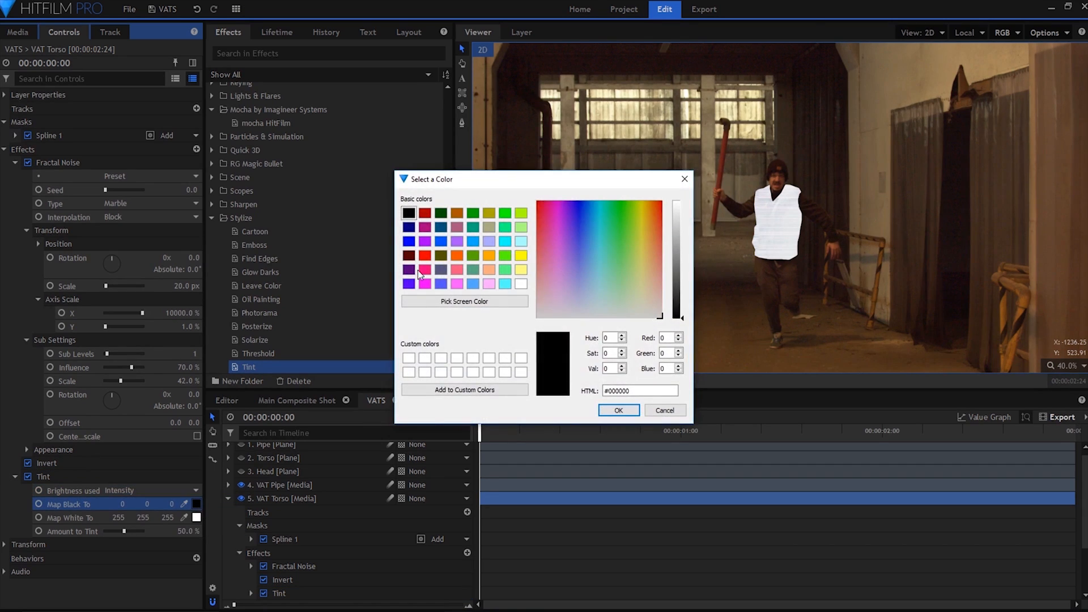
{"action": "left_click", "coordinate": [457, 213]}
{"action": "left_click", "coordinate": [472, 213]}
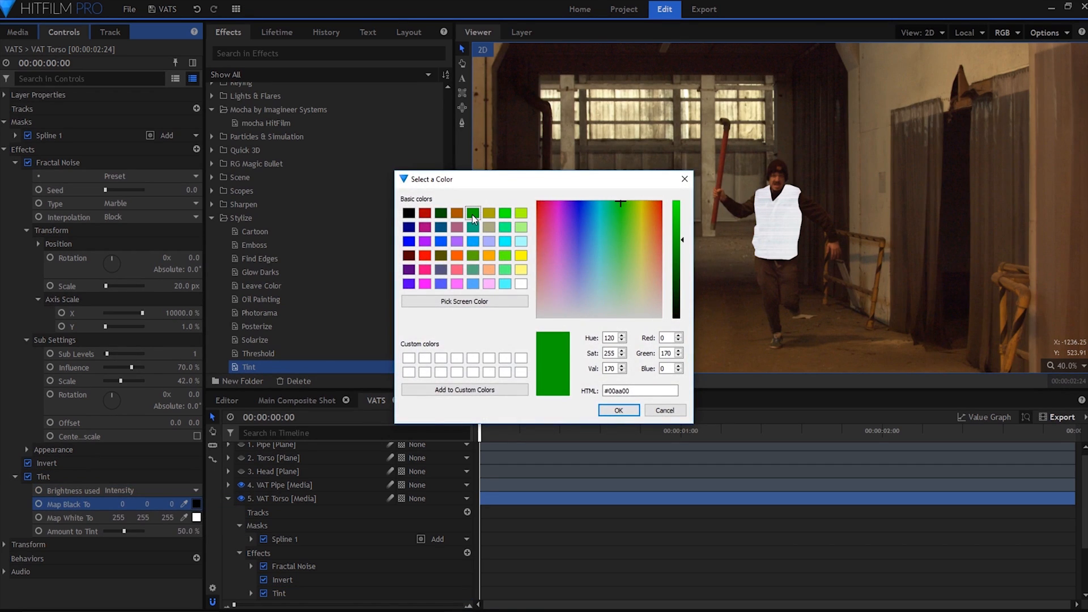
{"action": "left_click", "coordinate": [619, 410]}
{"action": "left_click", "coordinate": [196, 518]}
{"action": "left_click", "coordinate": [505, 213]}
{"action": "left_click", "coordinate": [619, 410]}
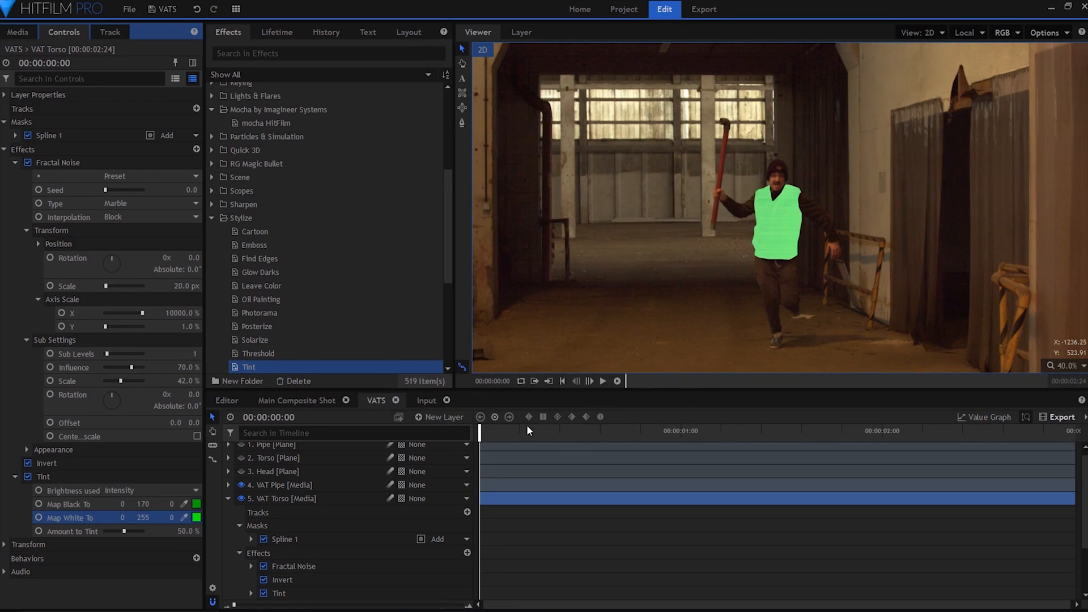
{"action": "left_click_drag", "start_coordinate": [122, 530], "coordinate": [162, 530]}
Add the Curves color correction effect below Tint and bend the lower part of its RGB curve downward.
{"action": "scroll", "coordinate": [211, 92], "scroll_direction": "up", "scroll_amount": 8}
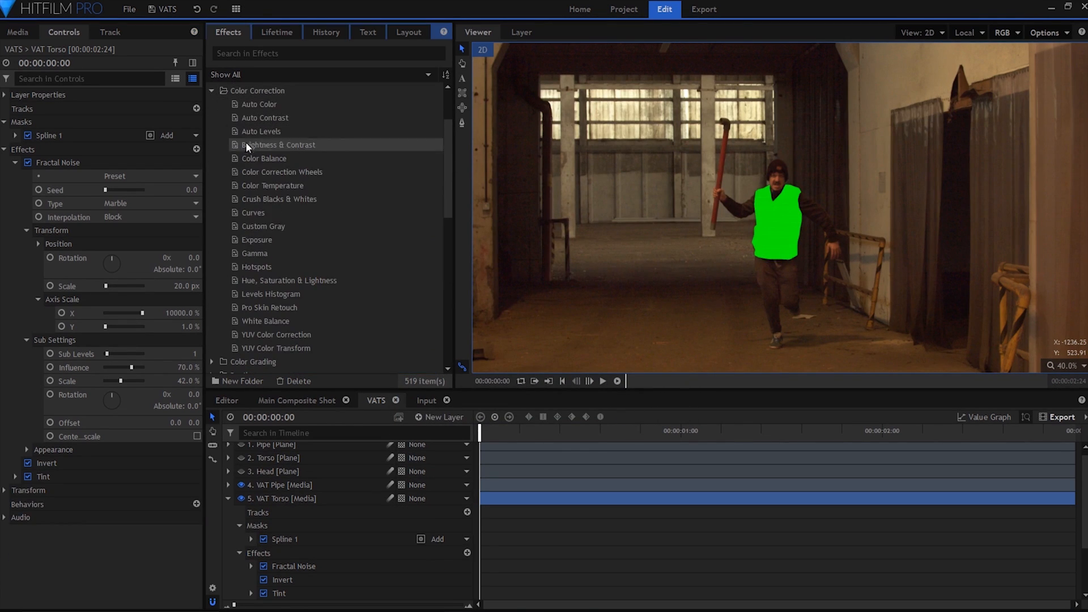
{"action": "left_click_drag", "start_coordinate": [253, 212], "coordinate": [15, 491]}
{"action": "scroll", "coordinate": [85, 493], "scroll_direction": "down", "scroll_amount": 5}
{"action": "left_click_drag", "start_coordinate": [199, 501], "coordinate": [264, 497]}
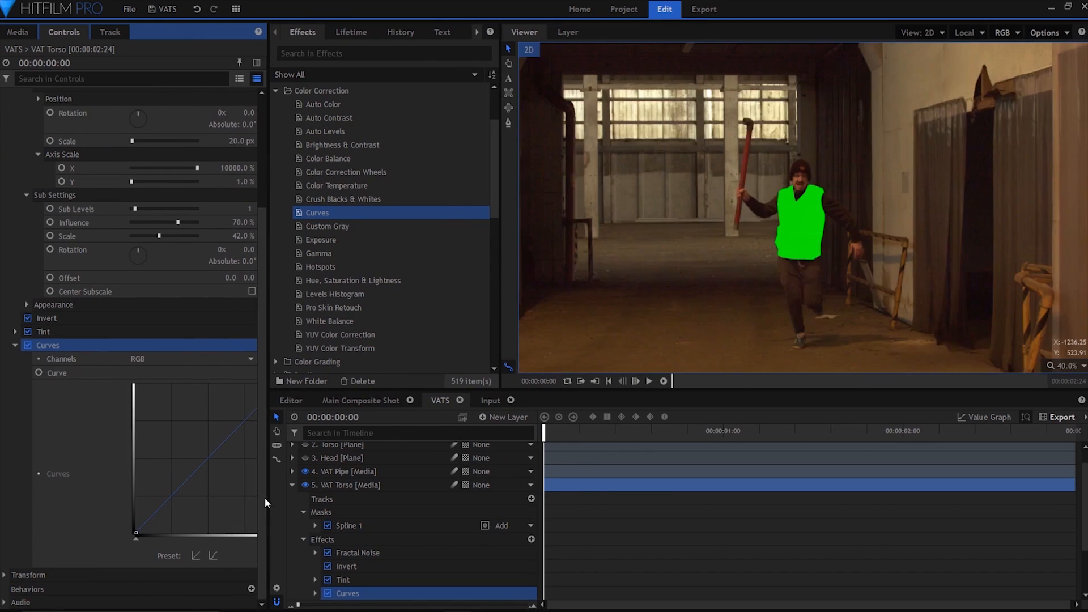
{"action": "left_click_drag", "start_coordinate": [186, 511], "coordinate": [188, 512]}
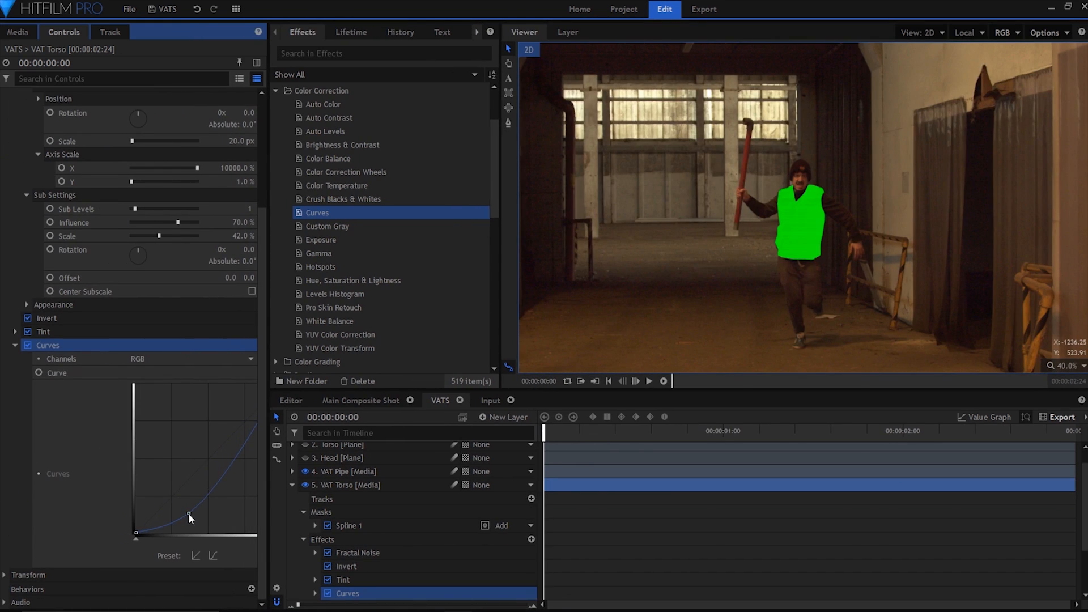
{"action": "left_click", "coordinate": [15, 345]}
Set the VAT Torso layer's blend mode to Difference.
{"action": "left_click", "coordinate": [4, 150]}
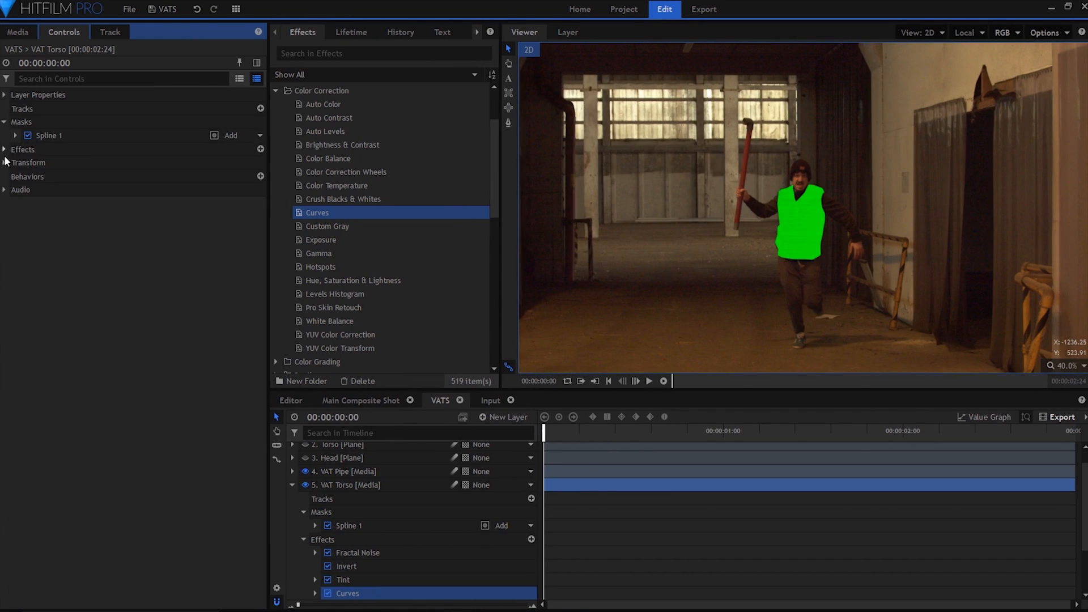
{"action": "left_click", "coordinate": [5, 95]}
{"action": "left_click", "coordinate": [162, 176]}
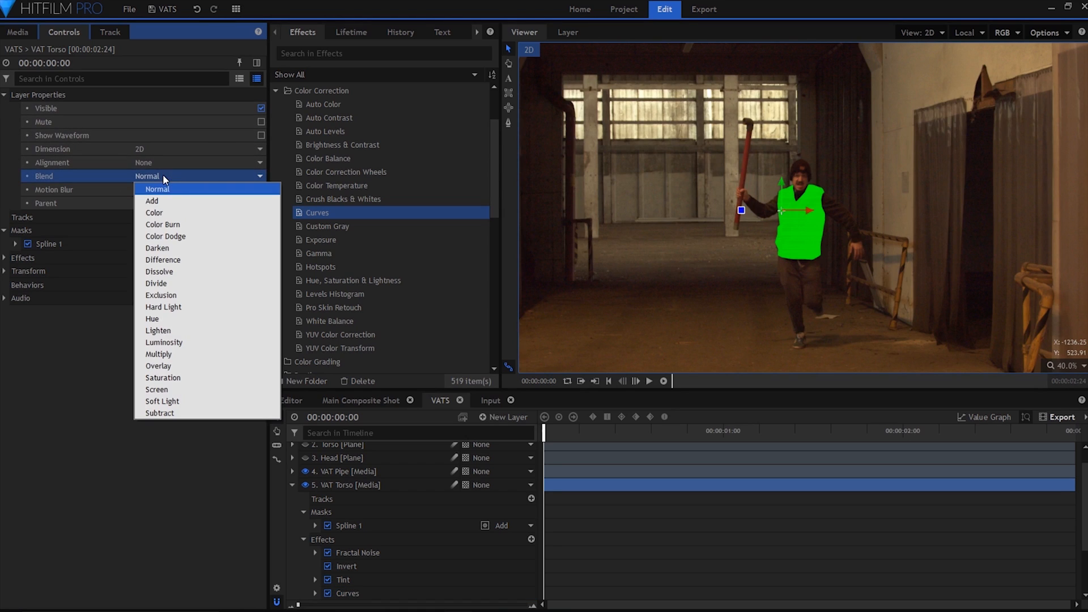
{"action": "left_click", "coordinate": [237, 259]}
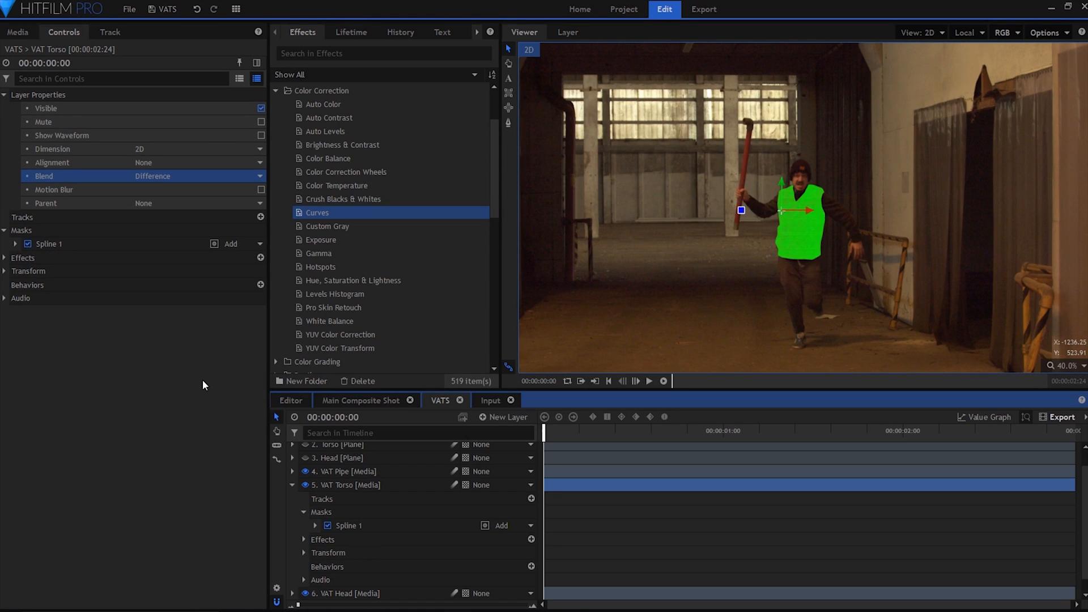
{"action": "left_click", "coordinate": [5, 95]}
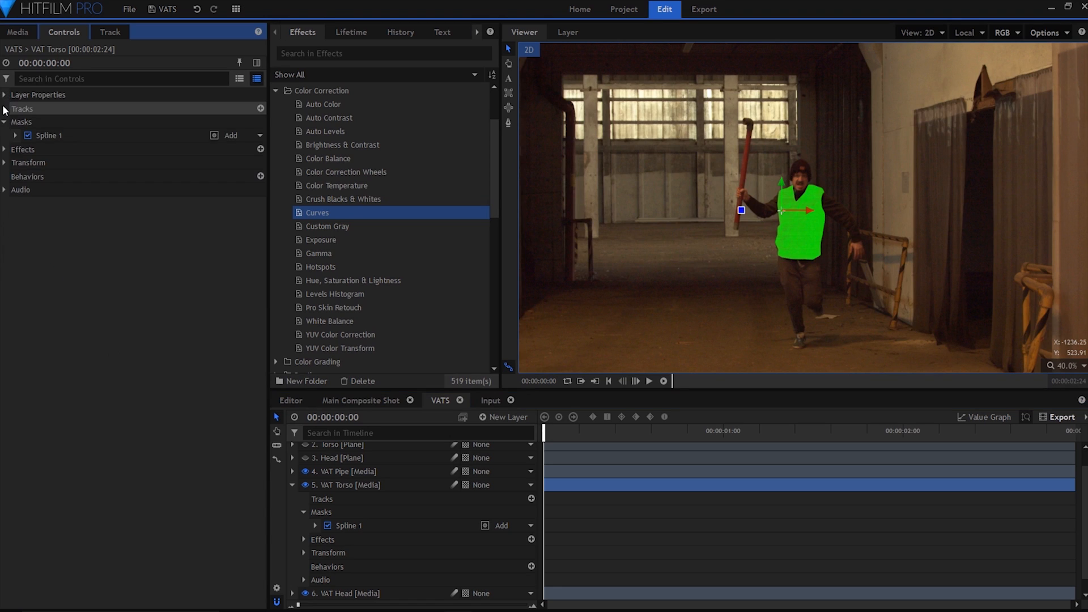
Keyframe the VAT Torso mask's roundness from 140 px at 00:00:00:00 to 0 px at 00:00:00:10.
{"action": "left_click", "coordinate": [15, 136]}
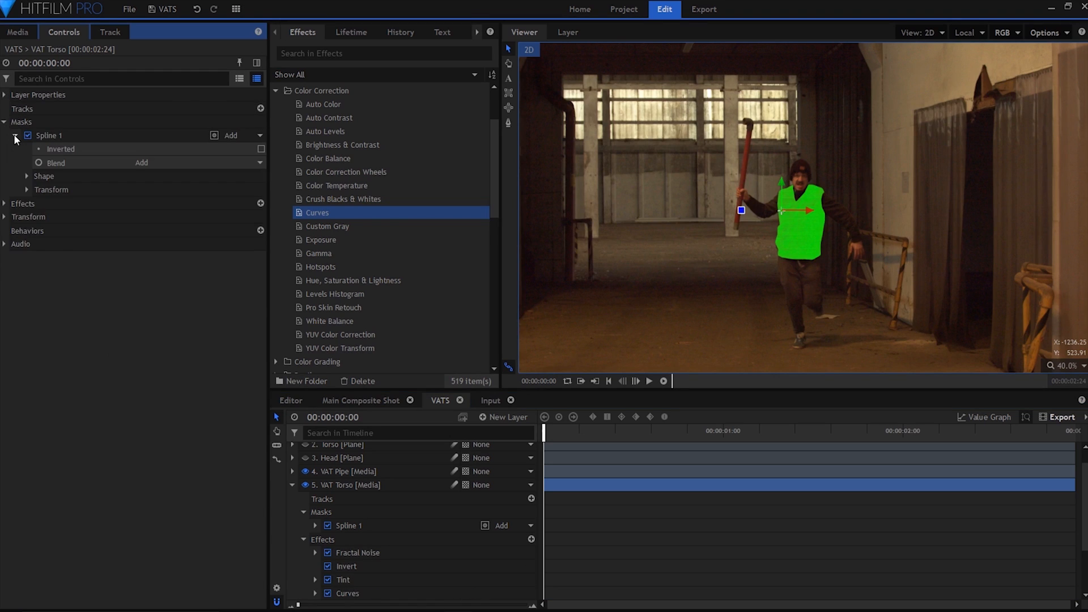
{"action": "left_click", "coordinate": [23, 175]}
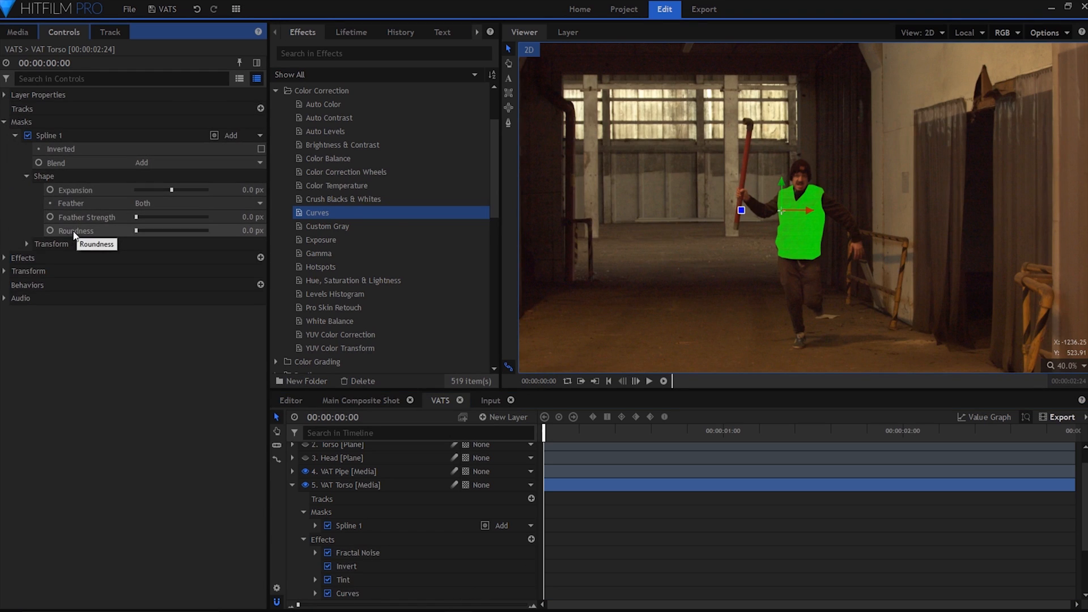
{"action": "mouse_move", "coordinate": [136, 230]}
{"action": "left_mouse_down"}
{"action": "mouse_move", "coordinate": [150, 228]}
{"action": "mouse_move", "coordinate": [134, 237]}
{"action": "left_mouse_up"}
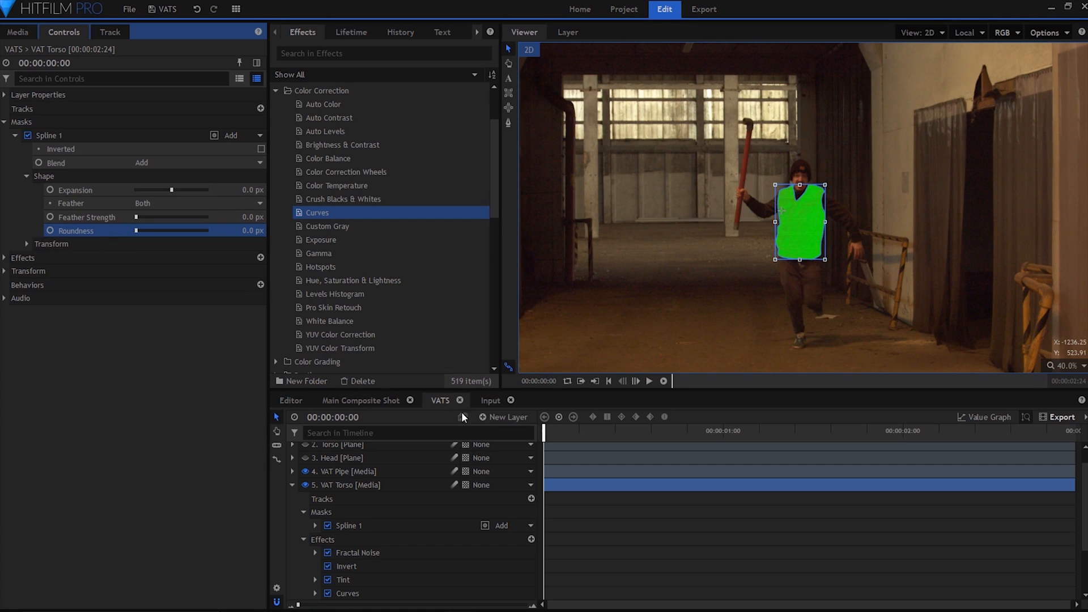
{"action": "left_click_drag", "start_coordinate": [545, 432], "coordinate": [616, 431]}
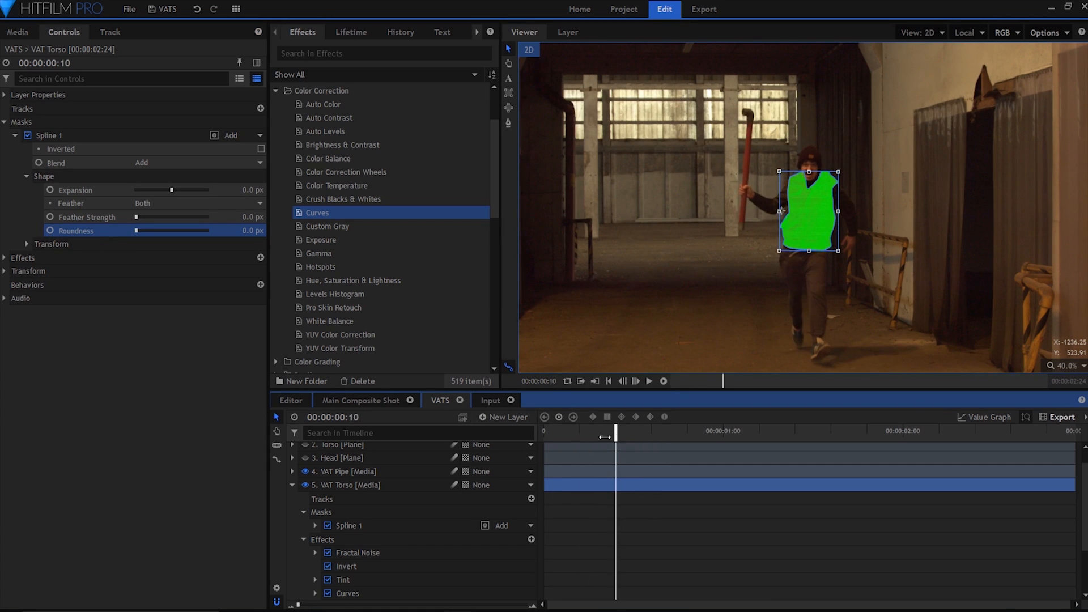
{"action": "left_click", "coordinate": [51, 234]}
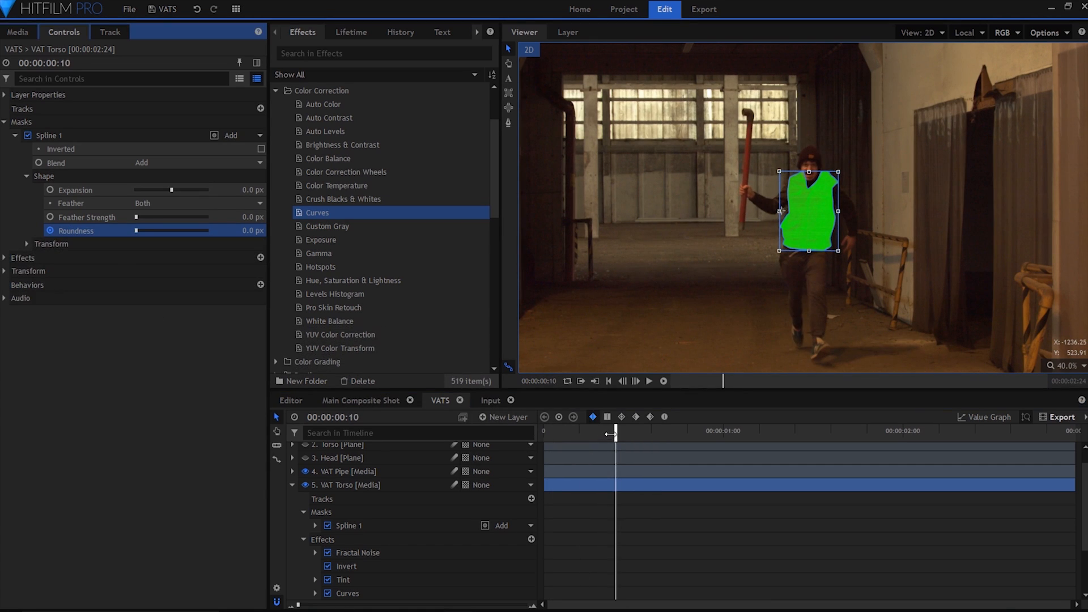
{"action": "left_click_drag", "start_coordinate": [615, 433], "coordinate": [543, 433]}
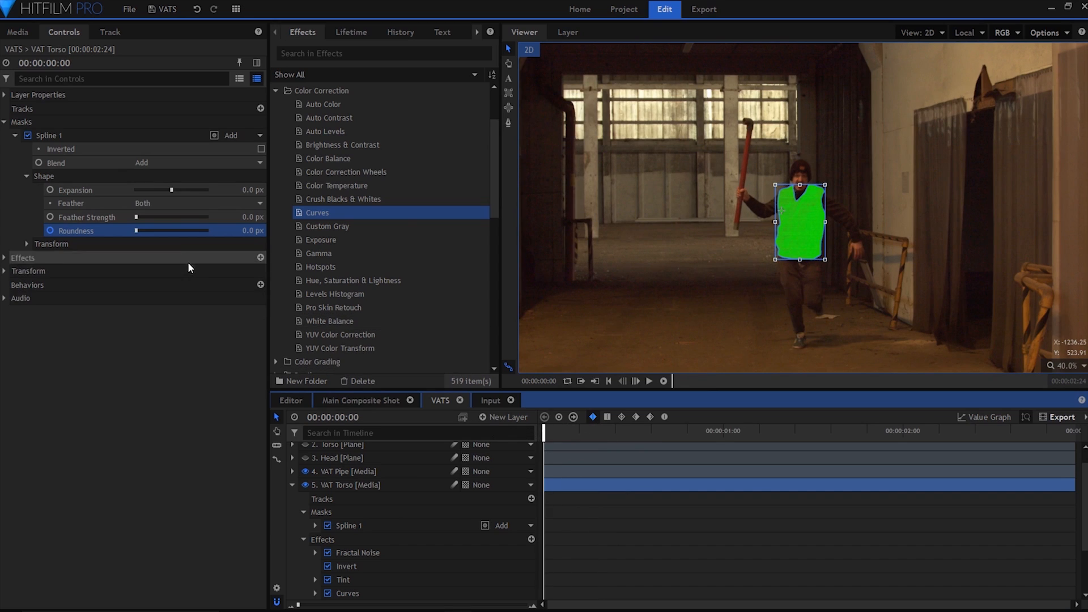
{"action": "left_click_drag", "start_coordinate": [136, 230], "coordinate": [137, 230]}
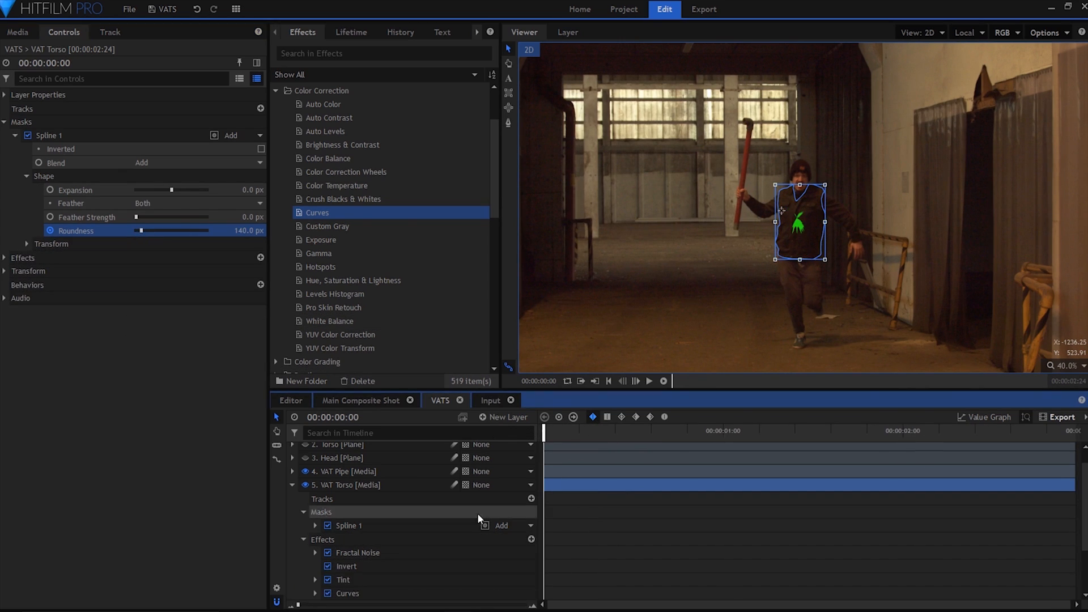
Set the VAT Torso mask's roundness to 280 px at 00:00:01:08.
{"action": "left_click", "coordinate": [745, 432]}
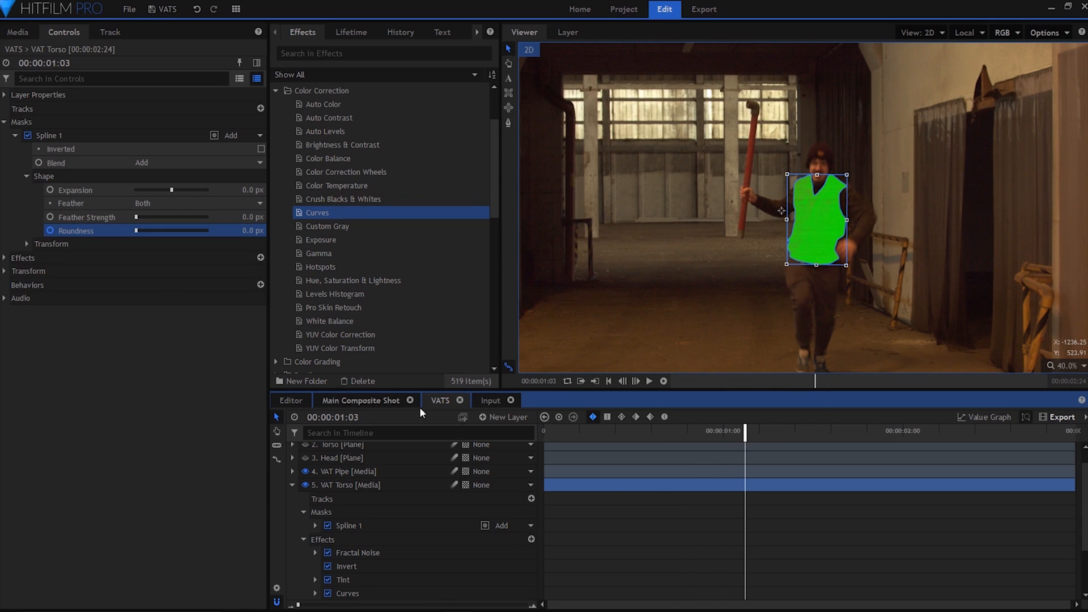
{"action": "left_click_drag", "start_coordinate": [749, 430], "coordinate": [785, 433]}
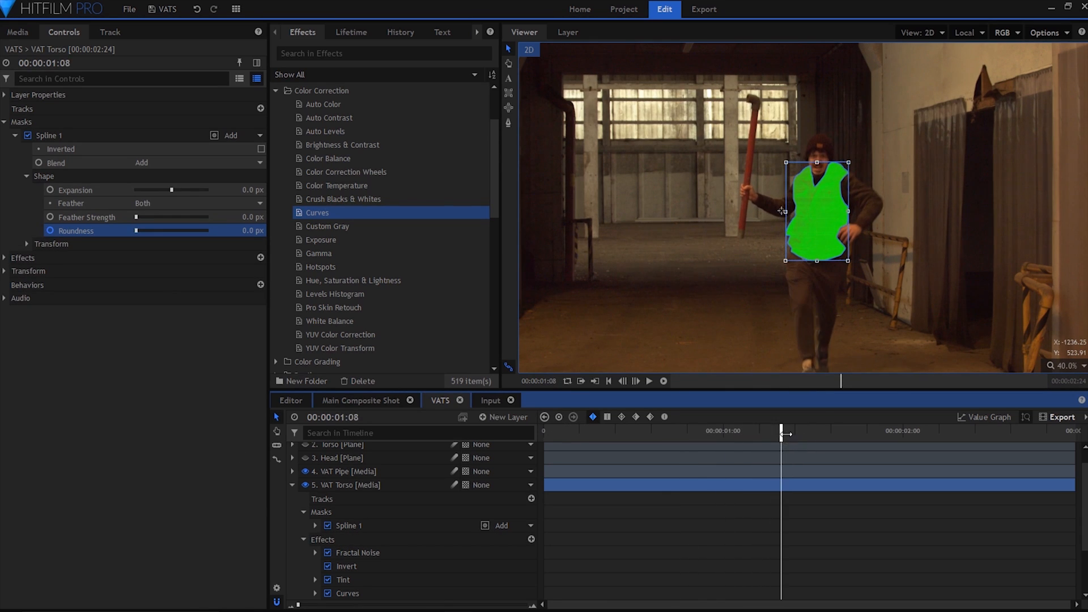
{"action": "left_click_drag", "start_coordinate": [137, 232], "coordinate": [146, 231]}
Copy the Fractal Noise, Invert, Tint and Curves effects from the VAT Torso layer to VAT Head.
{"action": "left_click", "coordinate": [292, 446]}
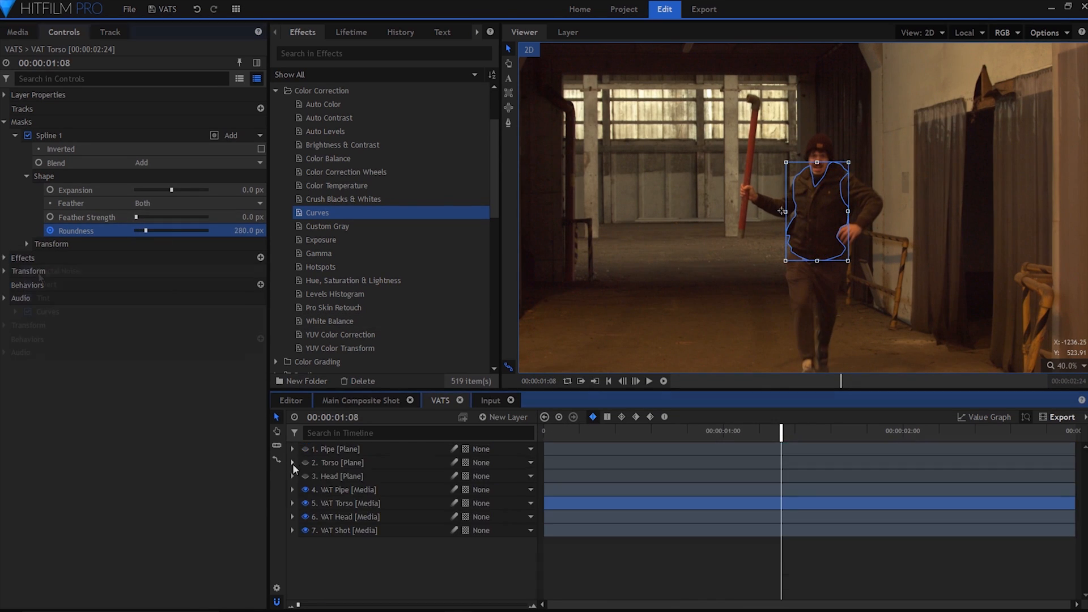
{"action": "left_click", "coordinate": [4, 258]}
{"action": "left_click", "coordinate": [58, 271]}
{"action": "left_click", "coordinate": [64, 312], "text": "shift"}
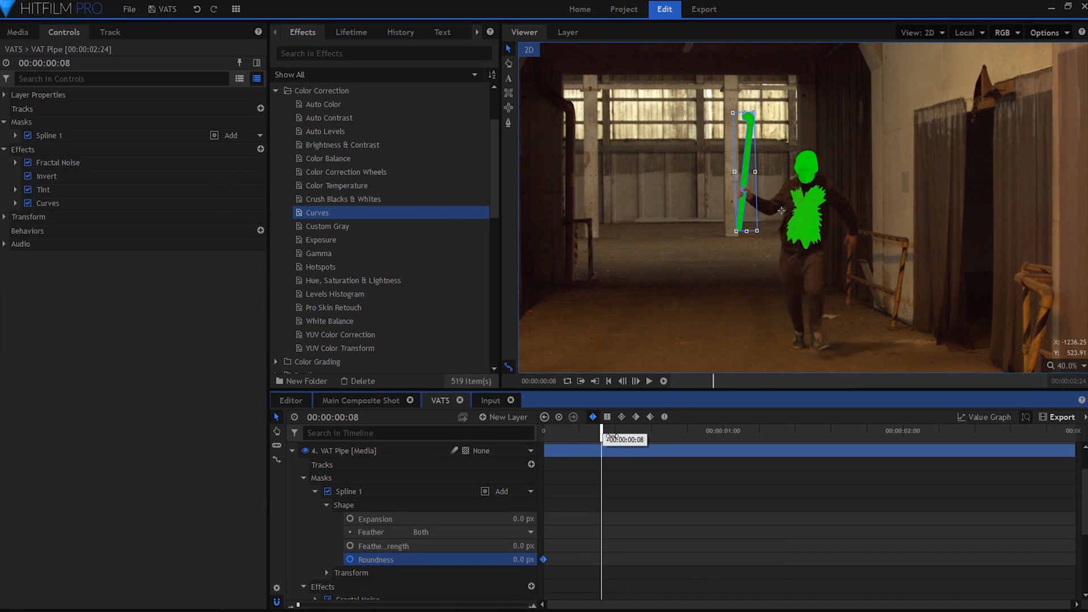
Animate the VAT Head mask's roundness down to 0 px, with its keyframes starting at about 00:00:01:03.
{"action": "left_click_drag", "start_coordinate": [608, 435], "coordinate": [614, 436]}
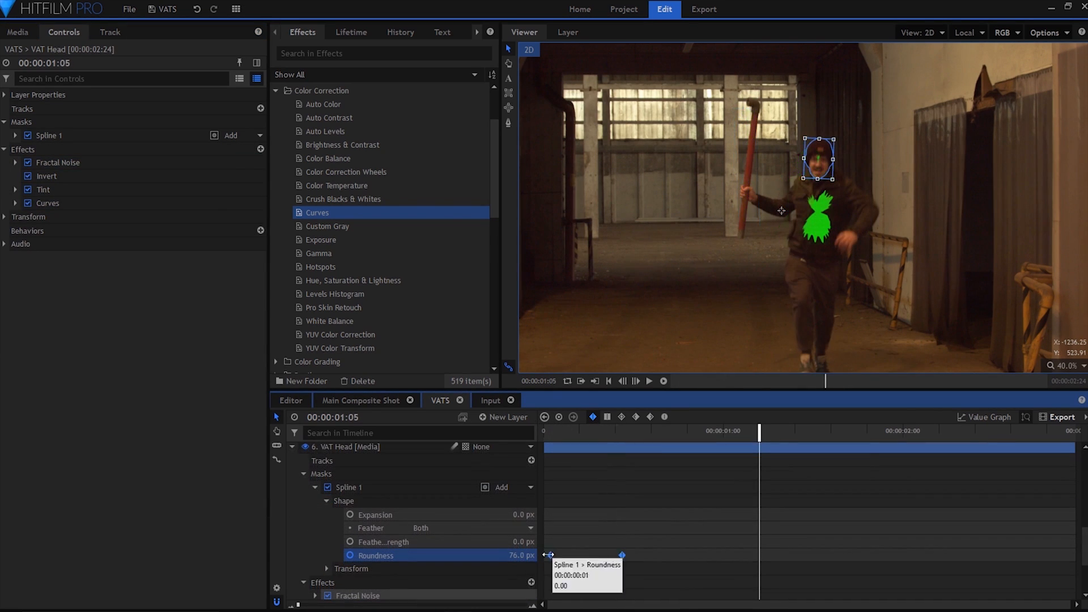
{"action": "left_click", "coordinate": [731, 429]}
{"action": "left_click_drag", "start_coordinate": [731, 429], "coordinate": [774, 444]}
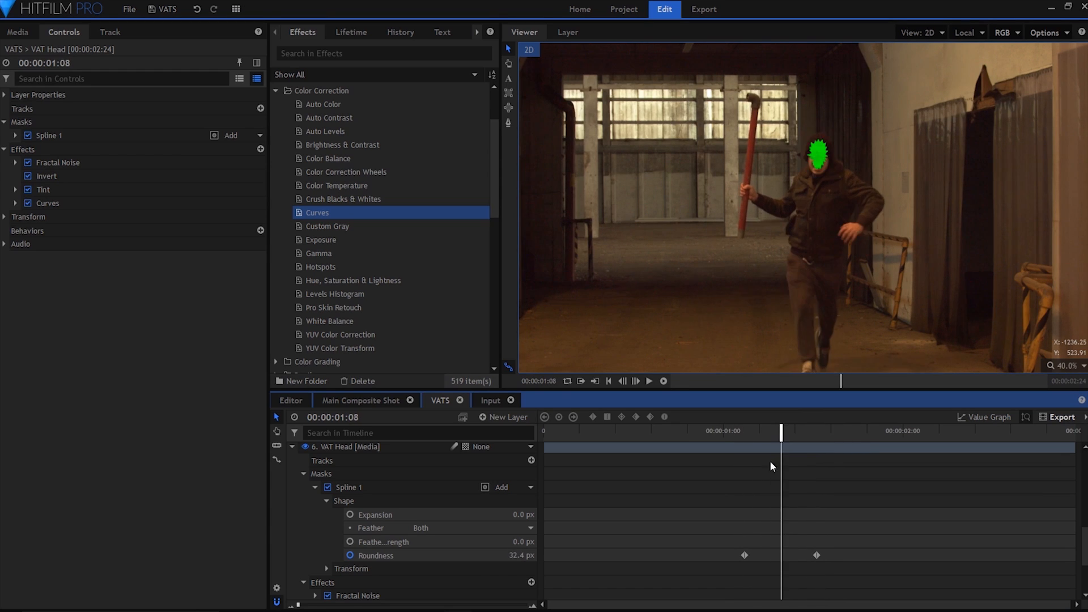
{"action": "scroll", "coordinate": [786, 499], "scroll_direction": "up", "scroll_amount": 2}
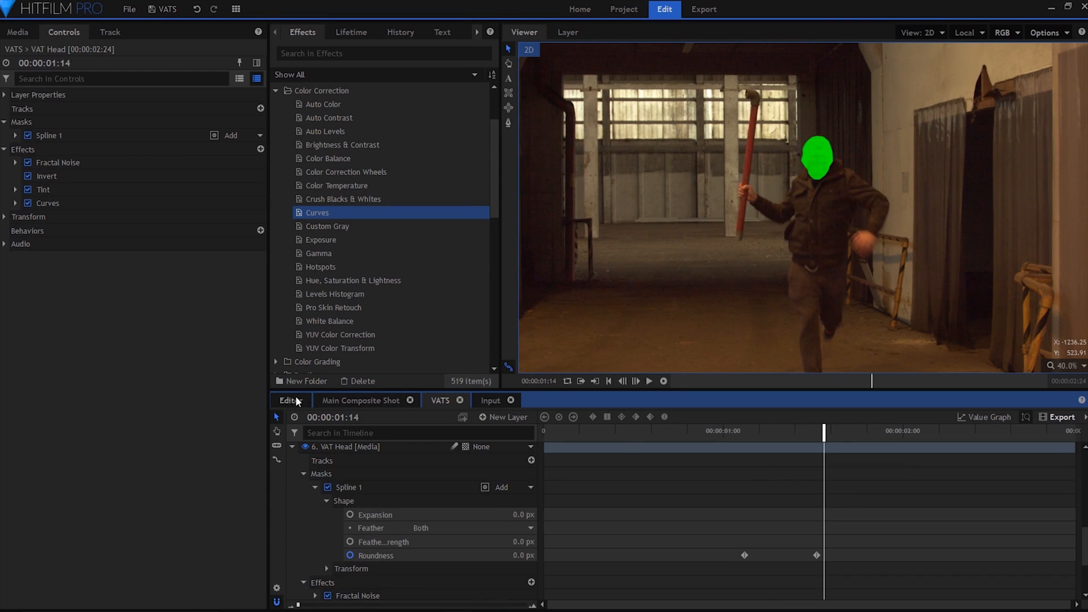
Parent the VATS layer to the Crash Zoom point in the Main Composite Shot.
{"action": "left_click", "coordinate": [363, 401]}
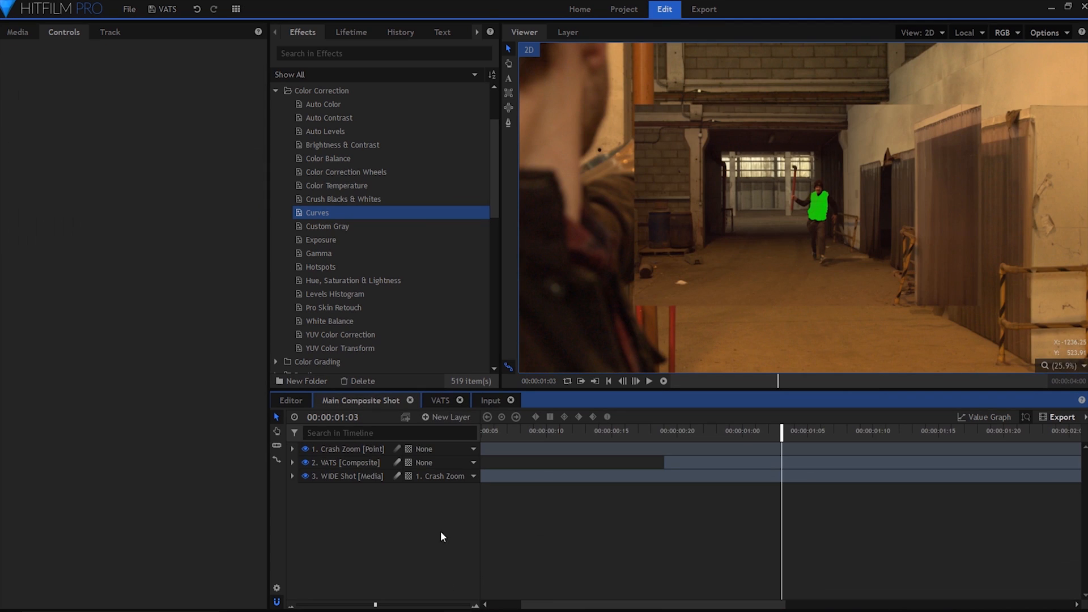
{"action": "left_click", "coordinate": [471, 463]}
{"action": "left_click", "coordinate": [487, 487]}
Draw a rectangular mask around the VATS layer's frame at 00:00:01:00 and keyframe its feather strength across the crash zoom.
{"action": "left_click_drag", "start_coordinate": [669, 432], "coordinate": [812, 439]}
{"action": "left_click_drag", "start_coordinate": [807, 439], "coordinate": [807, 439]}
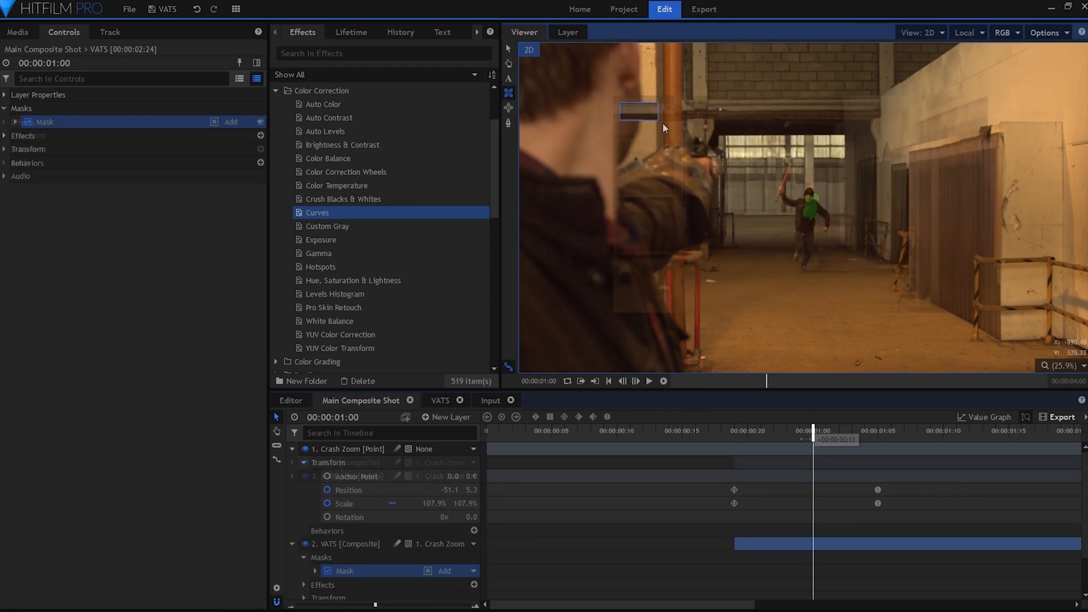
{"action": "left_click", "coordinate": [15, 138]}
{"action": "left_click", "coordinate": [138, 205]}
{"action": "scroll", "coordinate": [315, 551], "scroll_direction": "down", "scroll_amount": 1}
{"action": "left_click", "coordinate": [315, 548]}
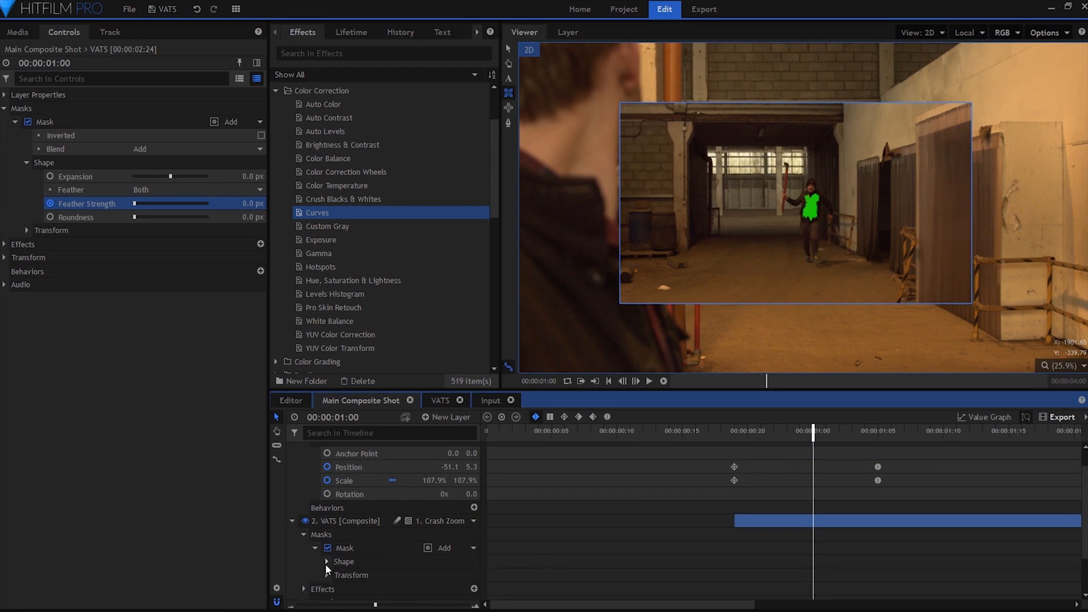
{"action": "left_click", "coordinate": [326, 562]}
{"action": "scroll", "coordinate": [326, 563], "scroll_direction": "down", "scroll_amount": 1}
{"action": "left_click_drag", "start_coordinate": [813, 578], "coordinate": [744, 580]}
Keyframe the VATS layer's opacity from 0% to 100%, aligned with the Crash Zoom keyframes, and preview the transition.
{"action": "left_click", "coordinate": [315, 524]}
{"action": "left_click", "coordinate": [303, 551]}
{"action": "scroll", "coordinate": [304, 551], "scroll_direction": "down", "scroll_amount": 2}
{"action": "left_click", "coordinate": [328, 527]}
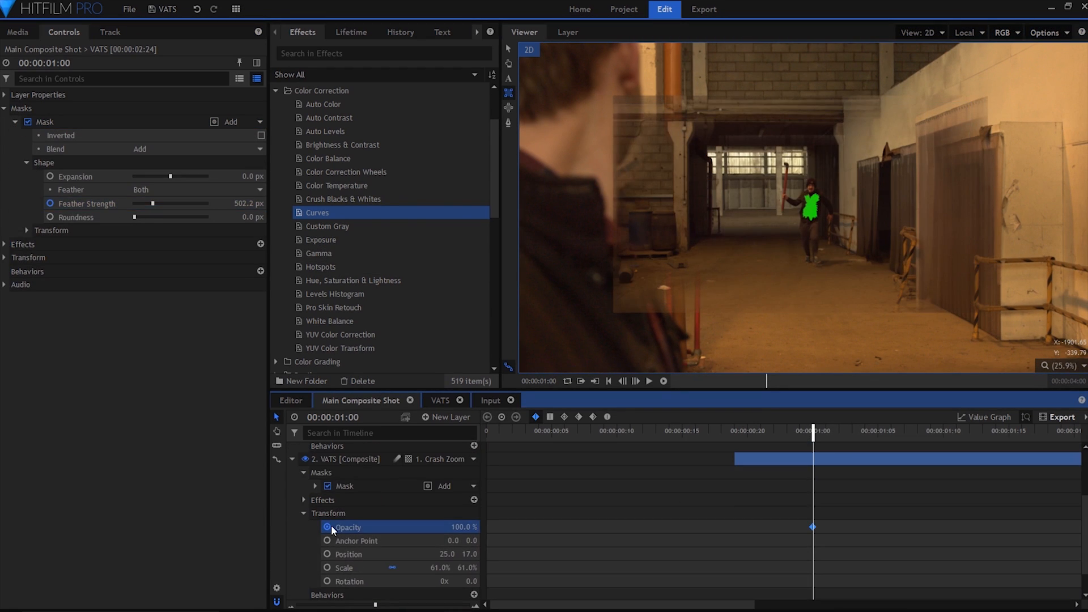
{"action": "scroll", "coordinate": [837, 542], "scroll_direction": "up", "scroll_amount": 1}
{"action": "left_click_drag", "start_coordinate": [813, 549], "coordinate": [877, 550]}
{"action": "left_click_drag", "start_coordinate": [465, 550], "coordinate": [396, 550]}
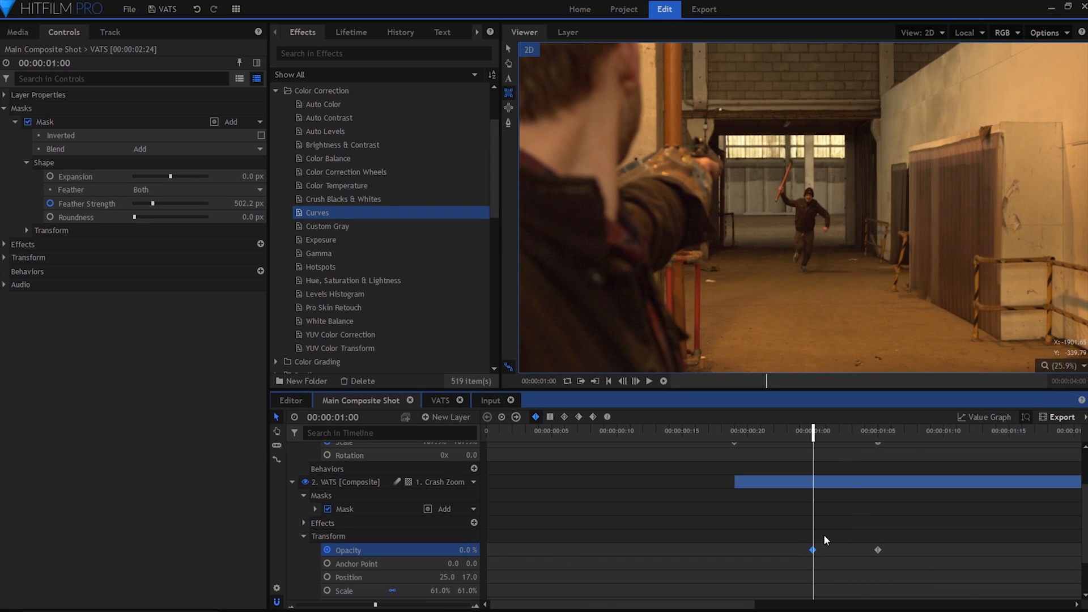
{"action": "left_click_drag", "start_coordinate": [813, 549], "coordinate": [734, 549]}
{"action": "scroll", "coordinate": [776, 537], "scroll_direction": "up", "scroll_amount": 1}
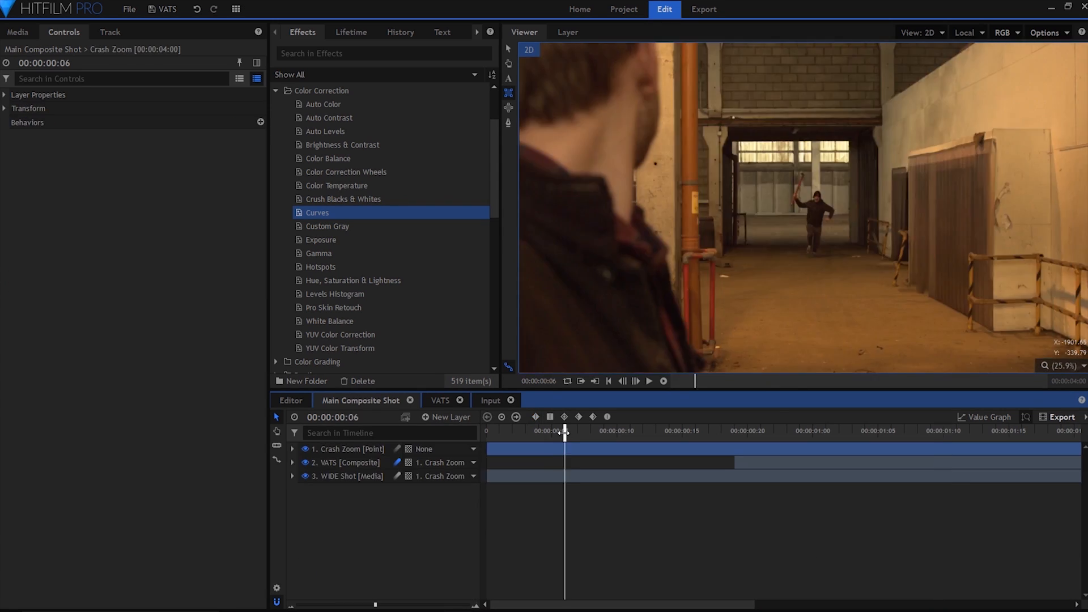
{"action": "left_click_drag", "start_coordinate": [565, 432], "coordinate": [1082, 443]}
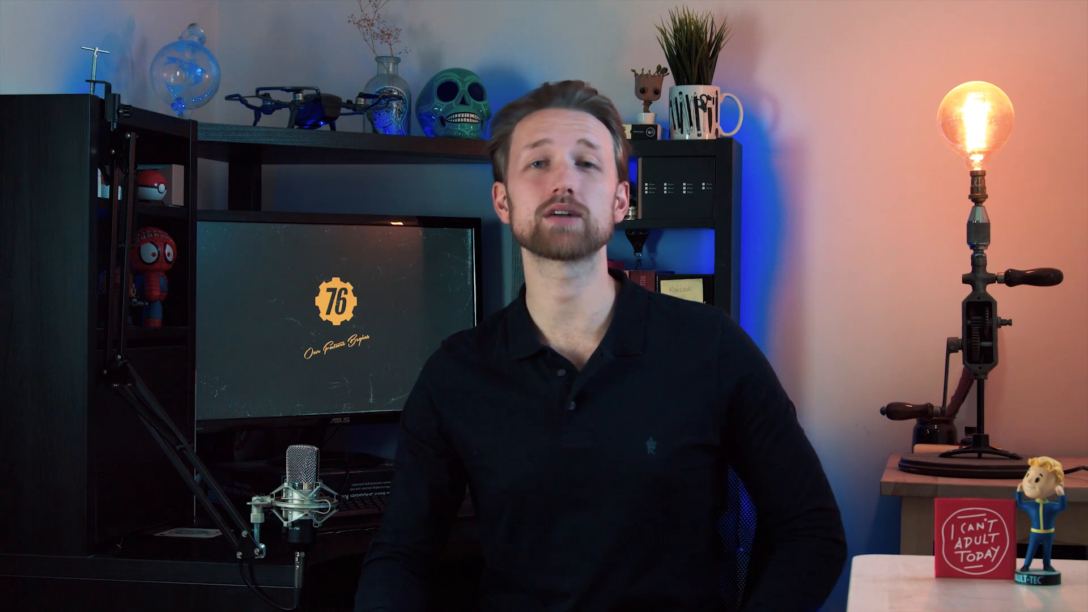